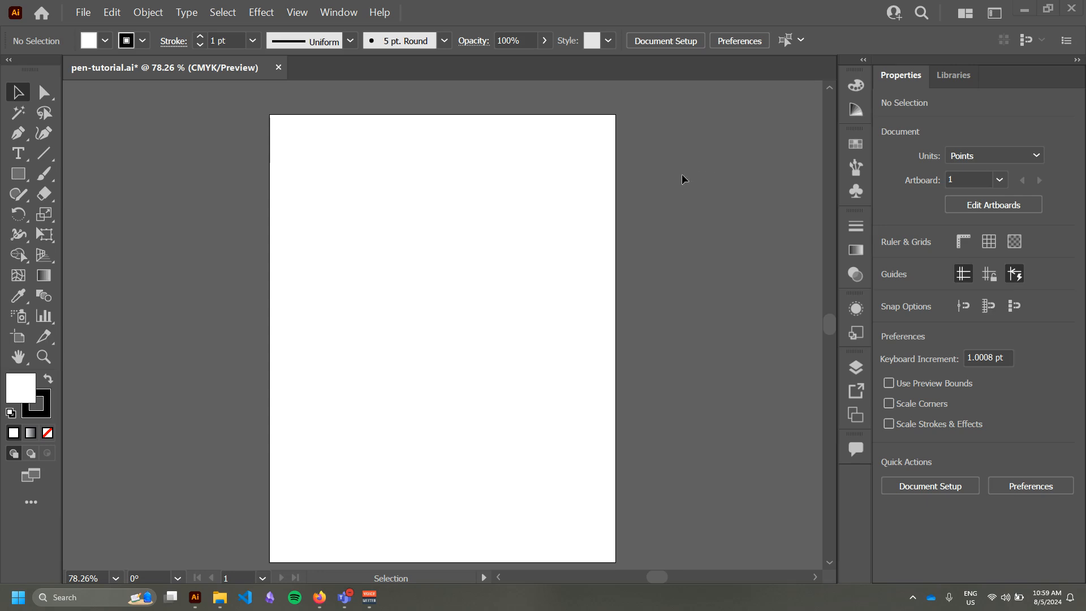
- Set the drawing appearance to no fill with a black 3 pt stroke
scroll(683, 174, "down", 1)
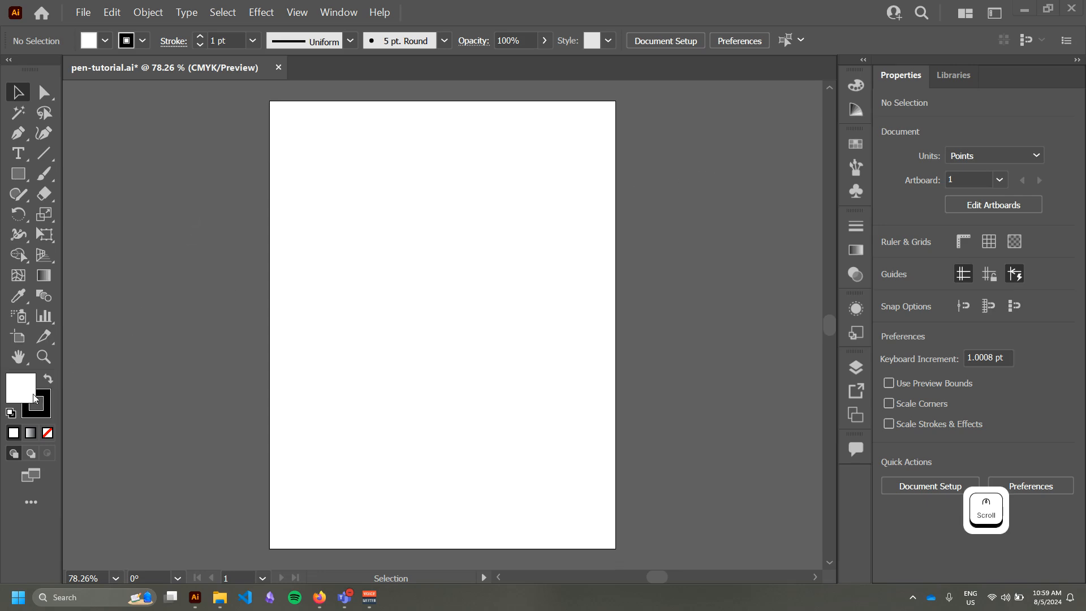
left_click(48, 433)
key("x")
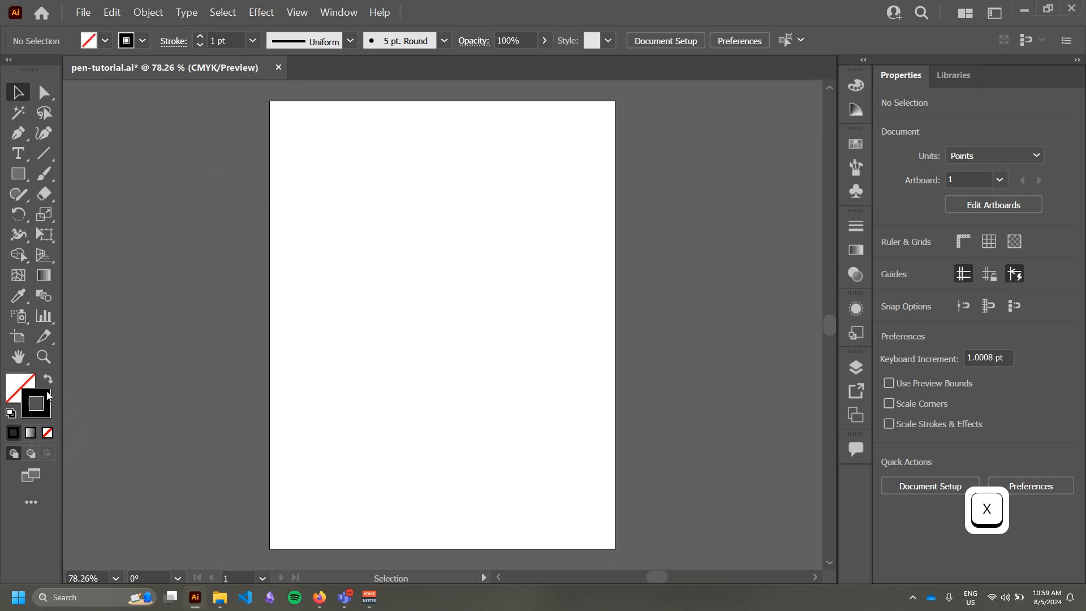
left_click(202, 37)
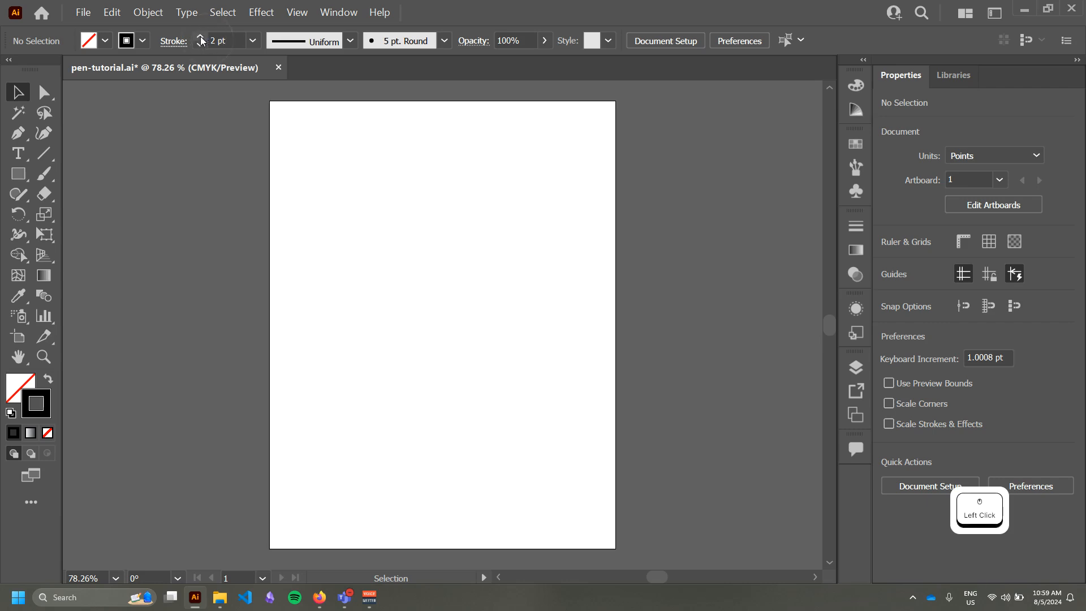
left_click(202, 36)
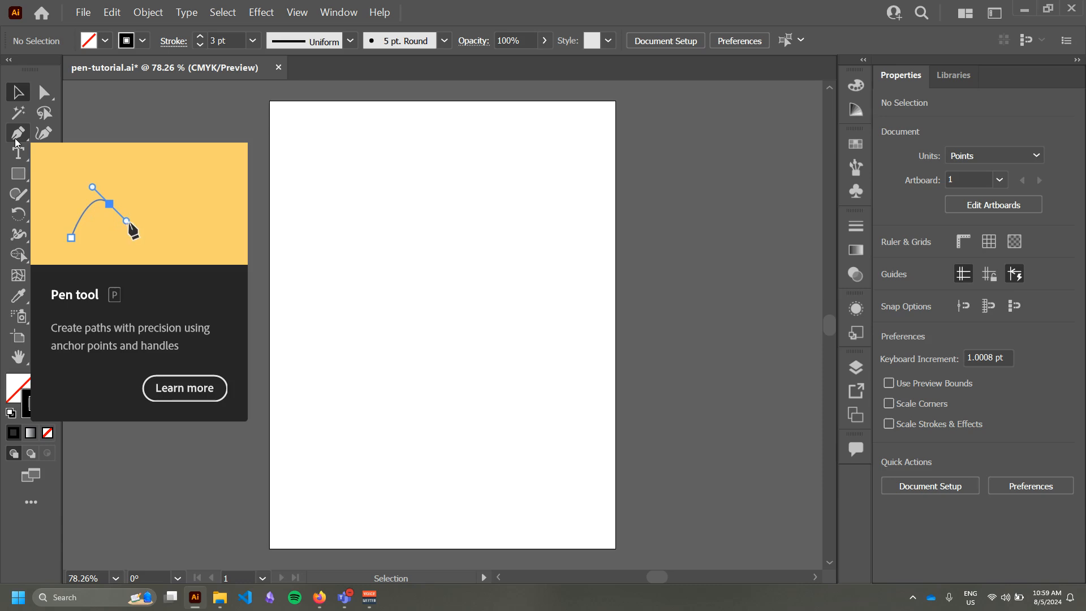
- Draw a closed irregular polygon of 14 straight-sided anchor points, about 421 by 296 pt, across the upper artboard with the Pen tool
key("p")
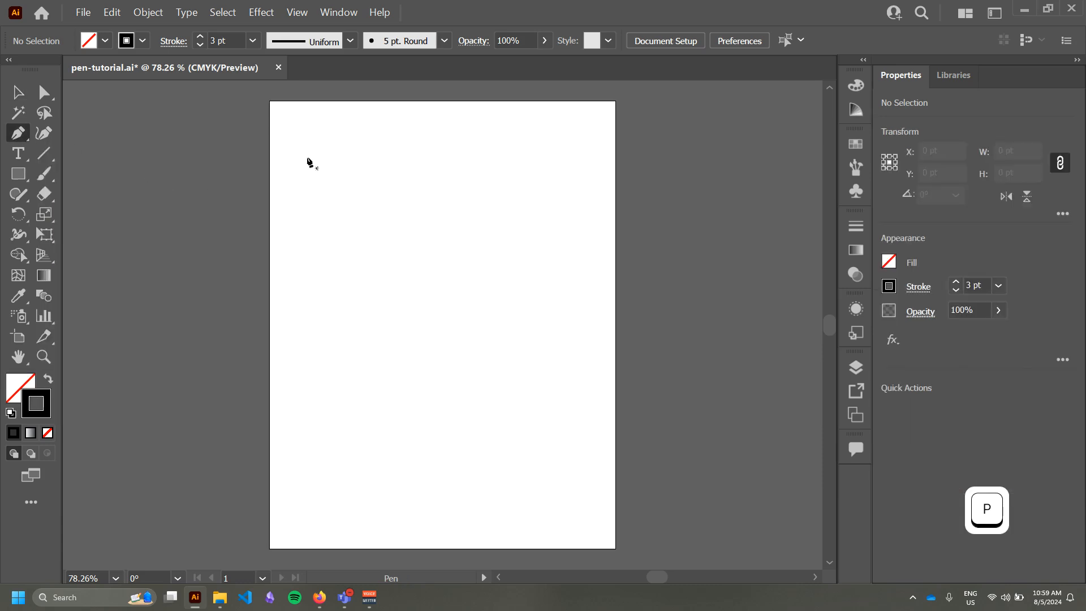
left_click(306, 160)
left_click(408, 158)
left_click(518, 215)
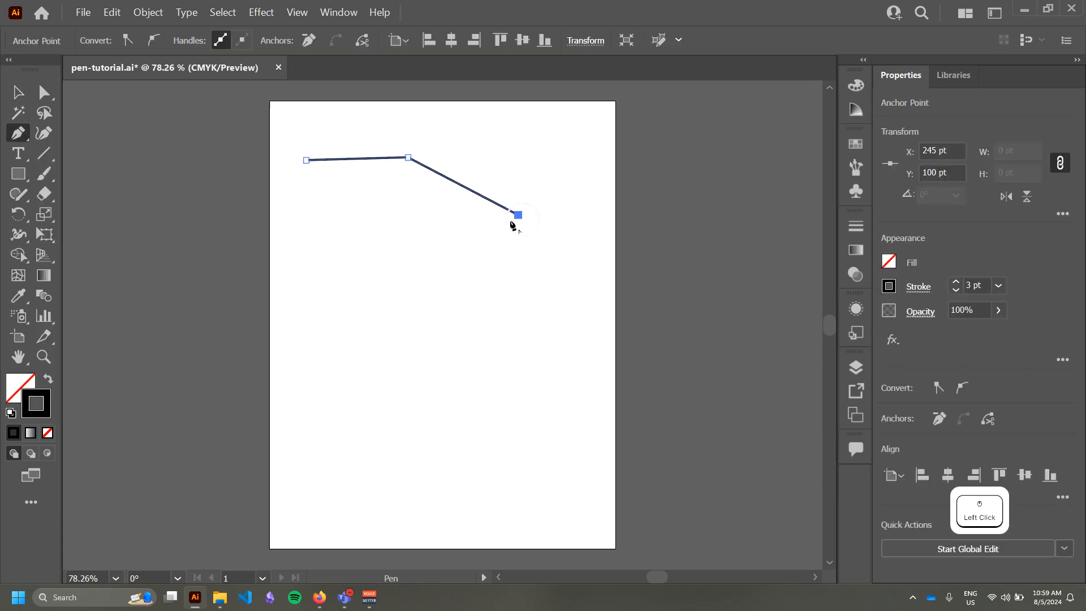
left_click(471, 324)
left_click(315, 309)
left_click(406, 304)
left_click(463, 265)
left_click(398, 214)
left_click(352, 262)
left_click(336, 206)
left_click(372, 191)
left_click(333, 178)
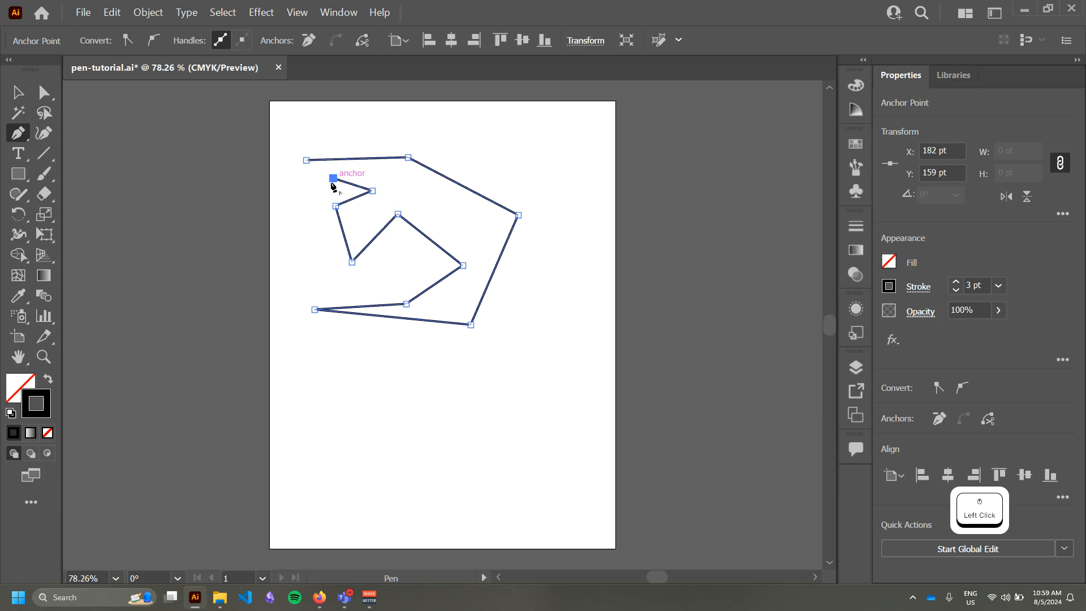
left_click(306, 249)
left_click(279, 230)
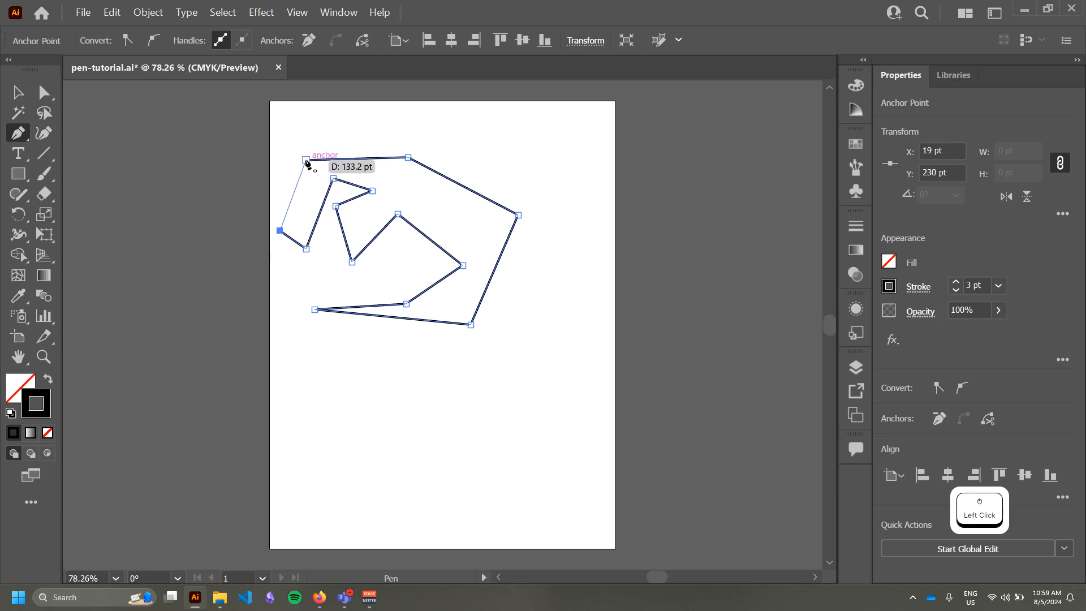
left_click(305, 161)
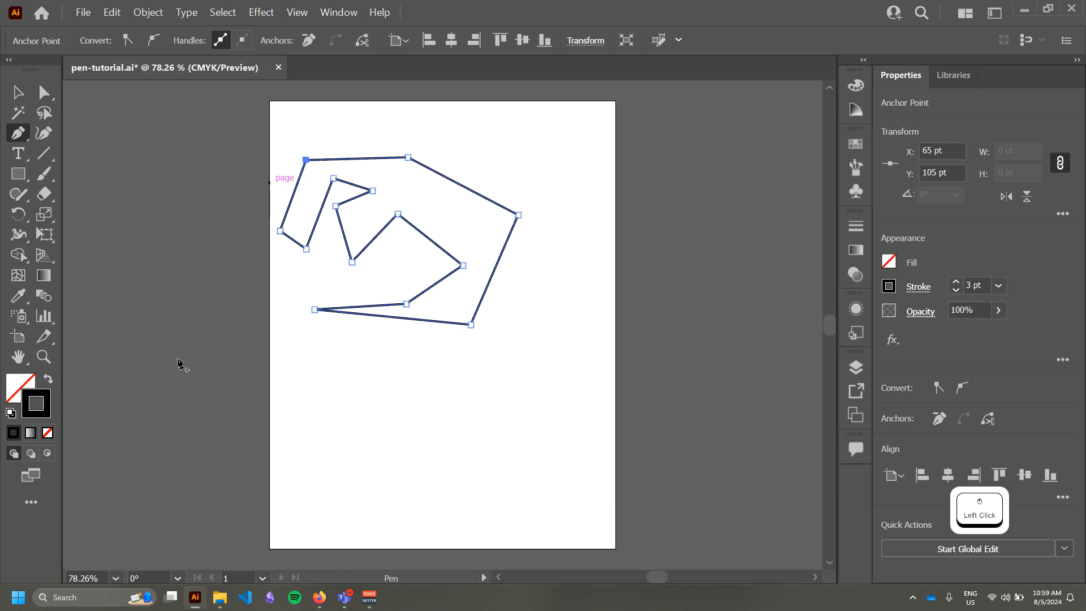
- Fill the closed polygon with the red colour #d34646
left_click(22, 378)
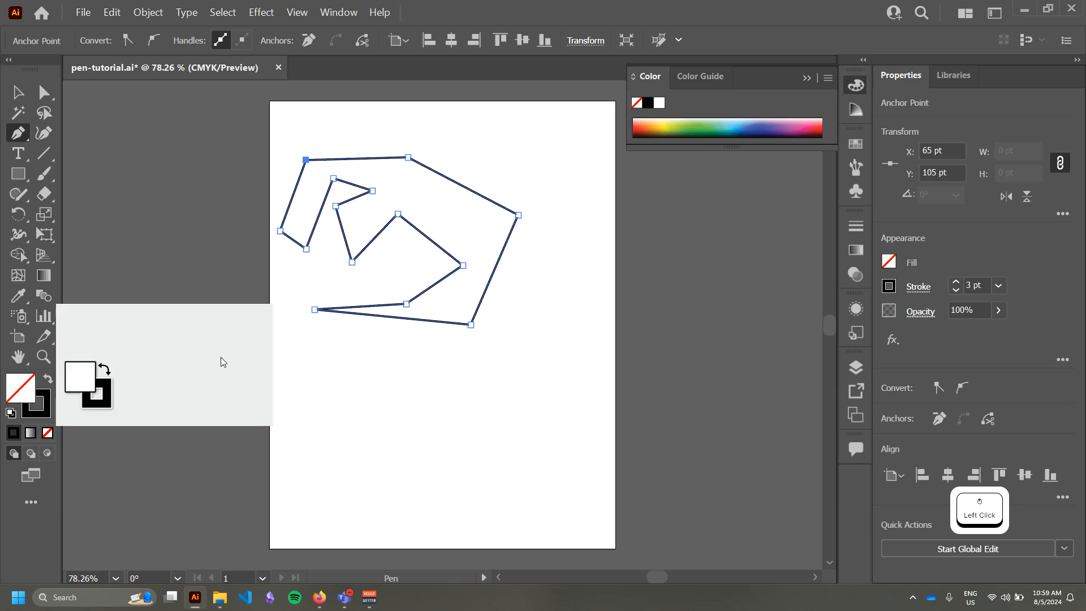
left_click(766, 167)
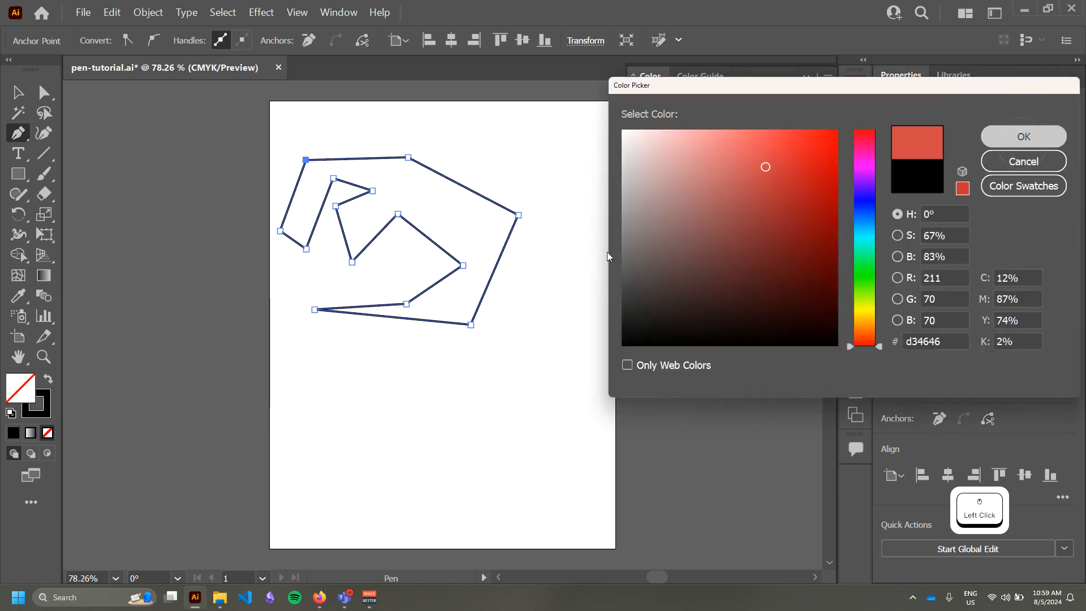
left_click(1024, 136)
- Swap the polygon's fill and stroke colours to get a black fill with a red outline
left_click(18, 91)
left_click(304, 128)
left_click(435, 203)
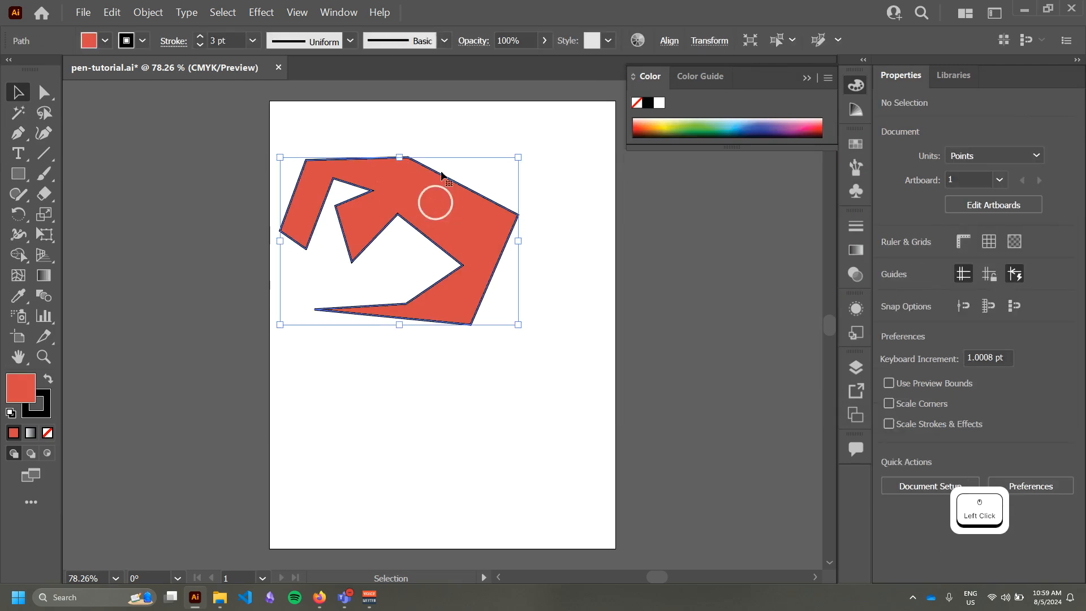
key("shift")
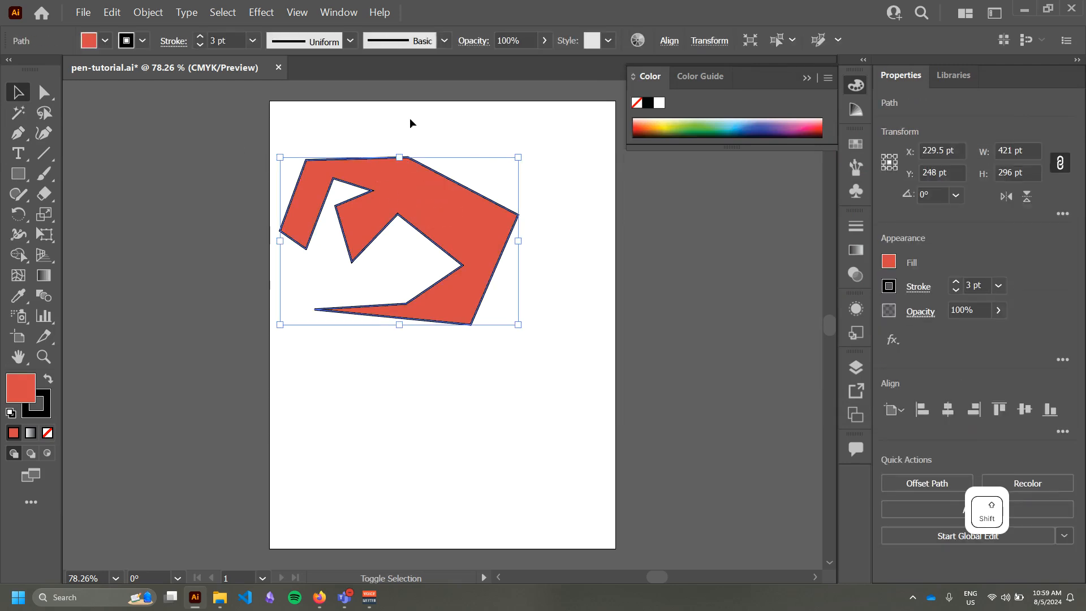
key("shift+x")
key("shift+x")
key("shift+x")
left_click(409, 117)
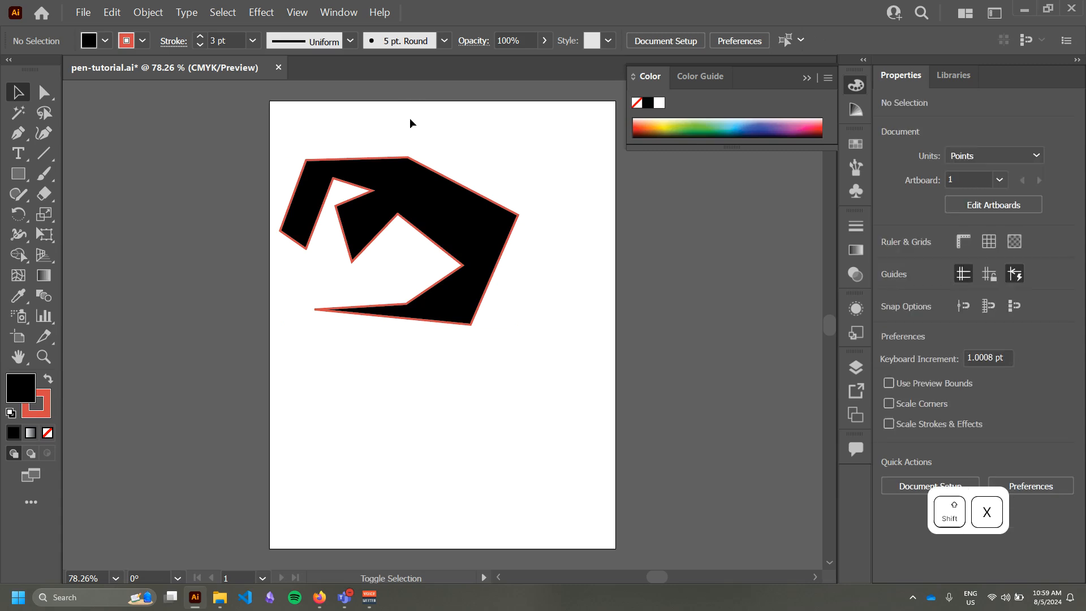
- Swap the polygon's colours back to a red fill with a black outline
key("shift+x")
left_click(436, 213)
key("shift+x")
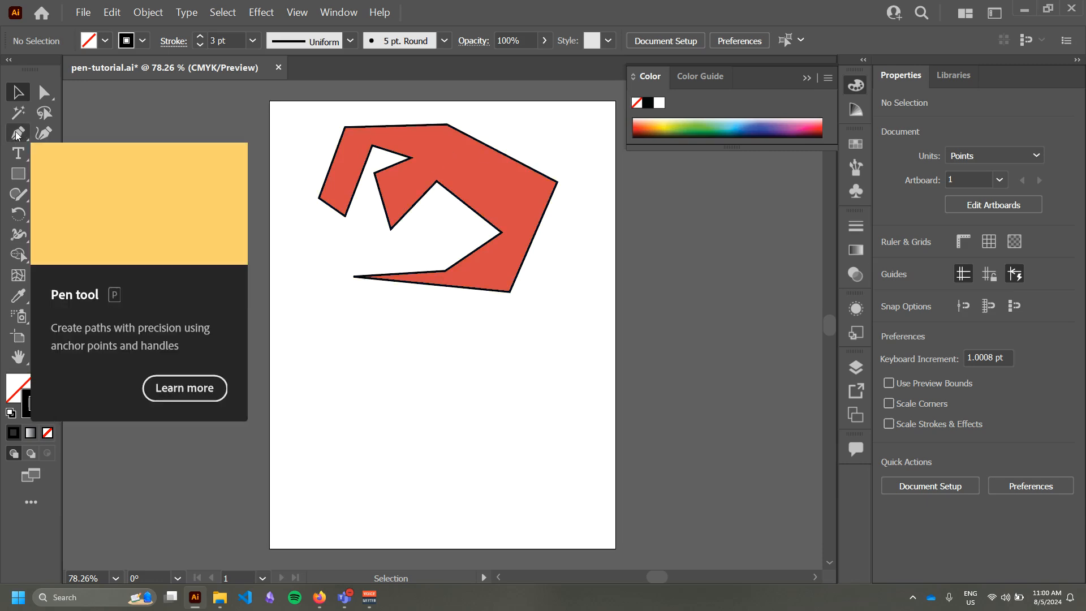
- Draw an open arch about 256 pt wide below the red polygon with the Pen tool, using a smooth middle anchor with horizontal handles
left_click(16, 135)
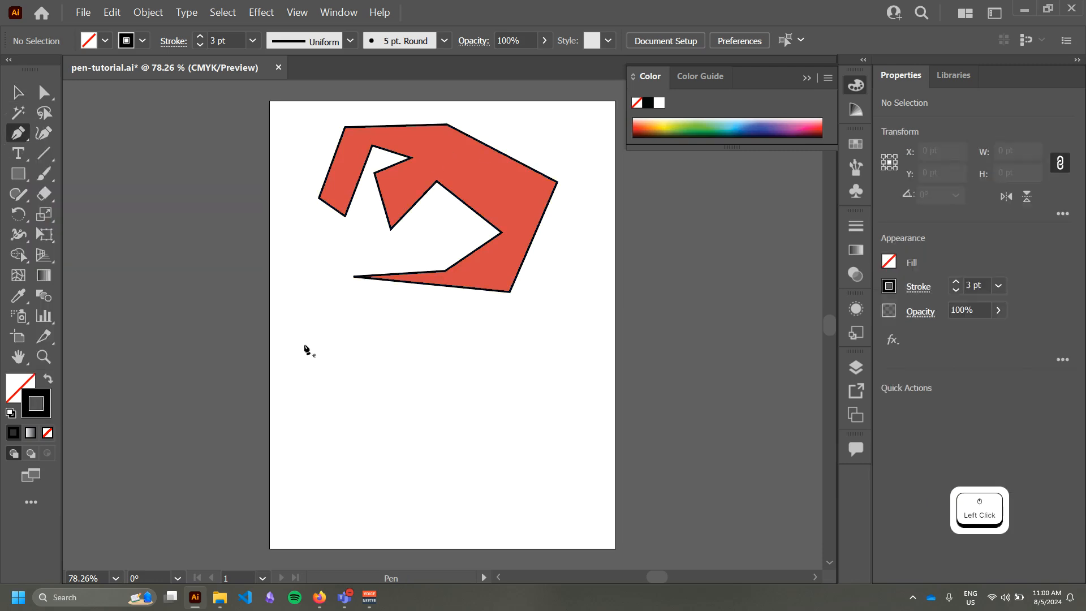
left_click(308, 380)
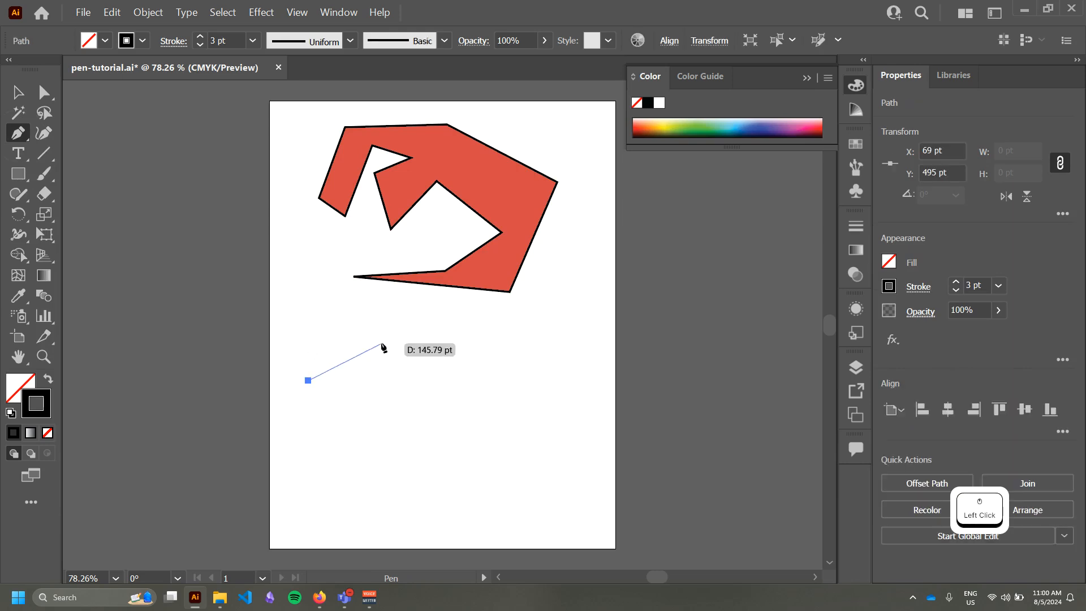
scroll(383, 349, "up", 3, "alt")
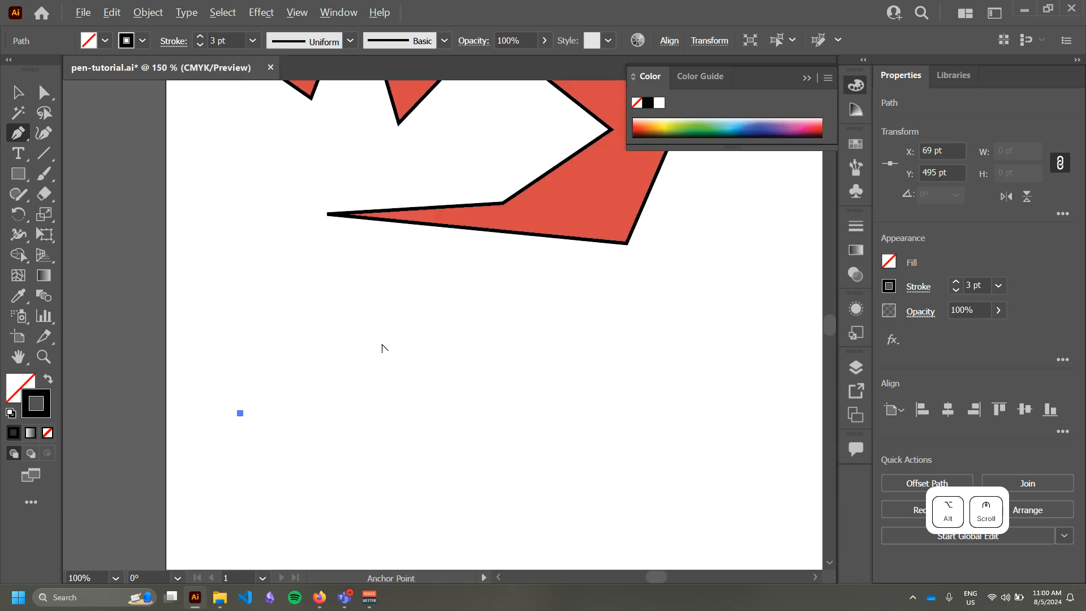
left_click_drag(385, 340, 442, 339)
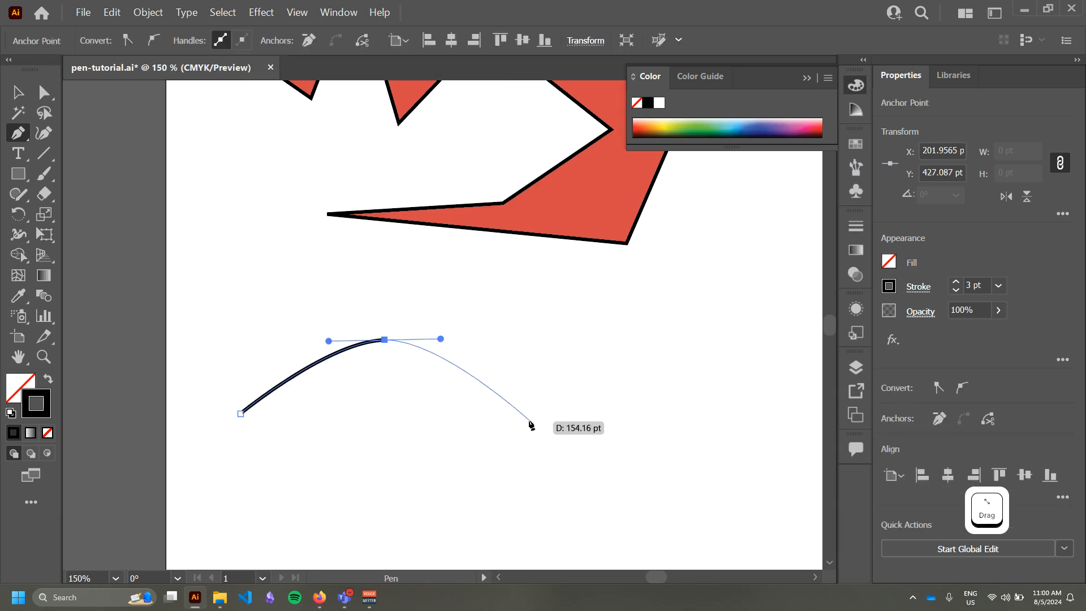
left_click(517, 409)
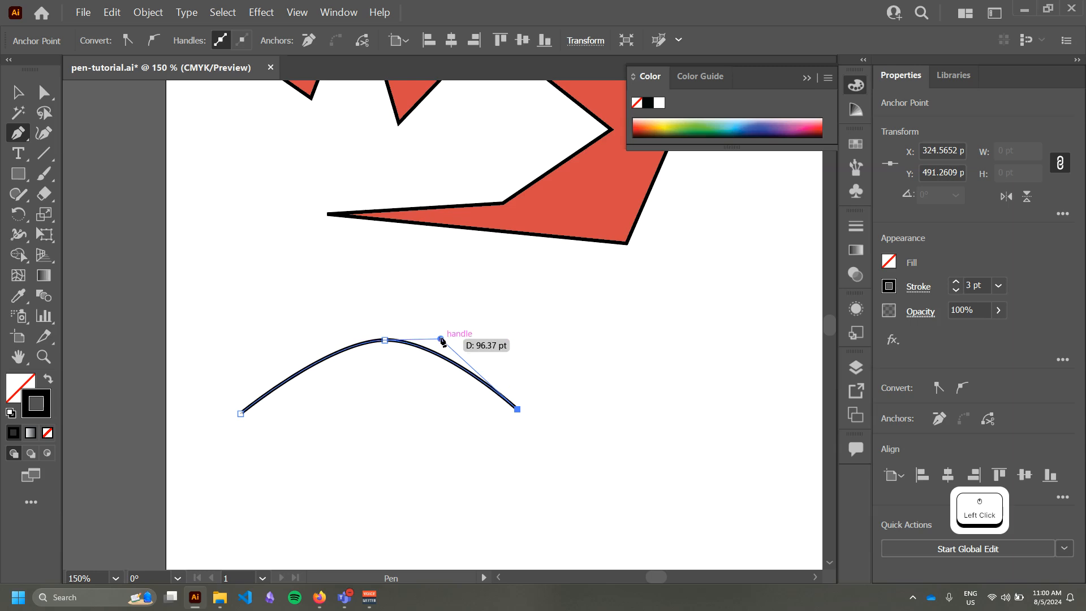
- Lengthen both handles of the arch's top anchor with Direct Selection and shift the anchor to about X 197 pt
key("a")
left_click(383, 345)
left_click(384, 340)
left_click_drag(328, 341, 288, 338)
left_click_drag(440, 340, 465, 340)
mouse_move(392, 348)
left_mouse_down()
mouse_move(376, 347)
mouse_move(385, 347)
left_mouse_up()
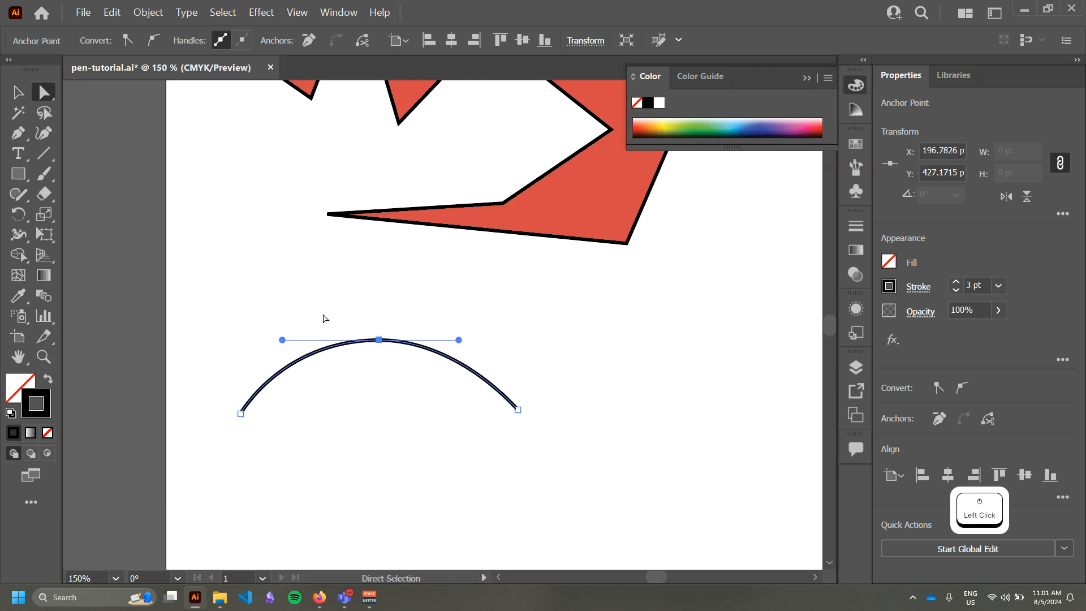
left_click_drag(283, 341, 291, 340)
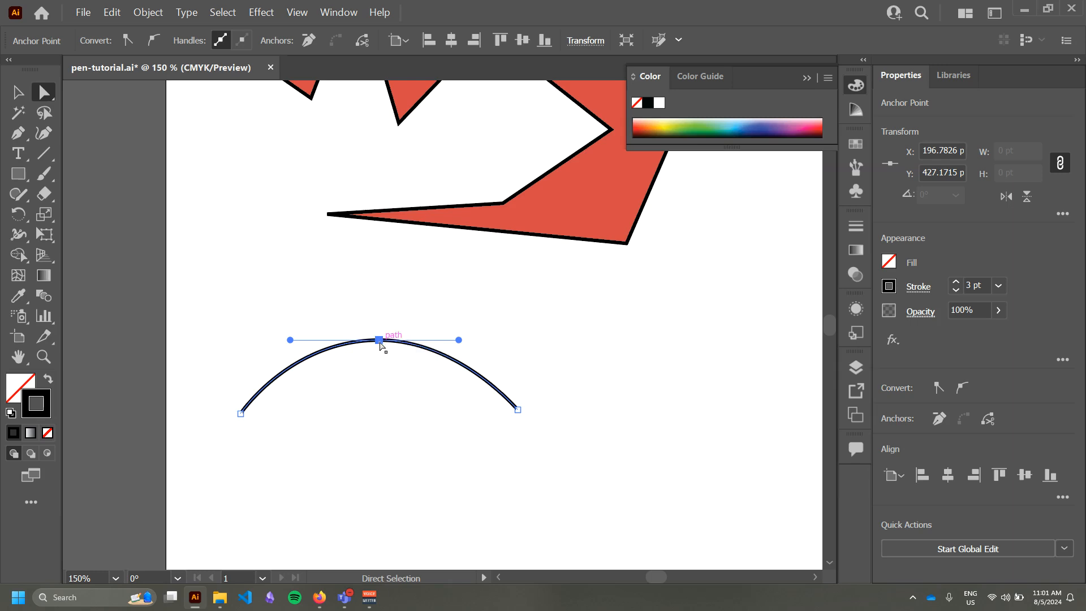
- Raise the arch's top anchor to about Y 421 pt and extend its left handle to round the left side
left_click_drag(379, 340, 380, 334)
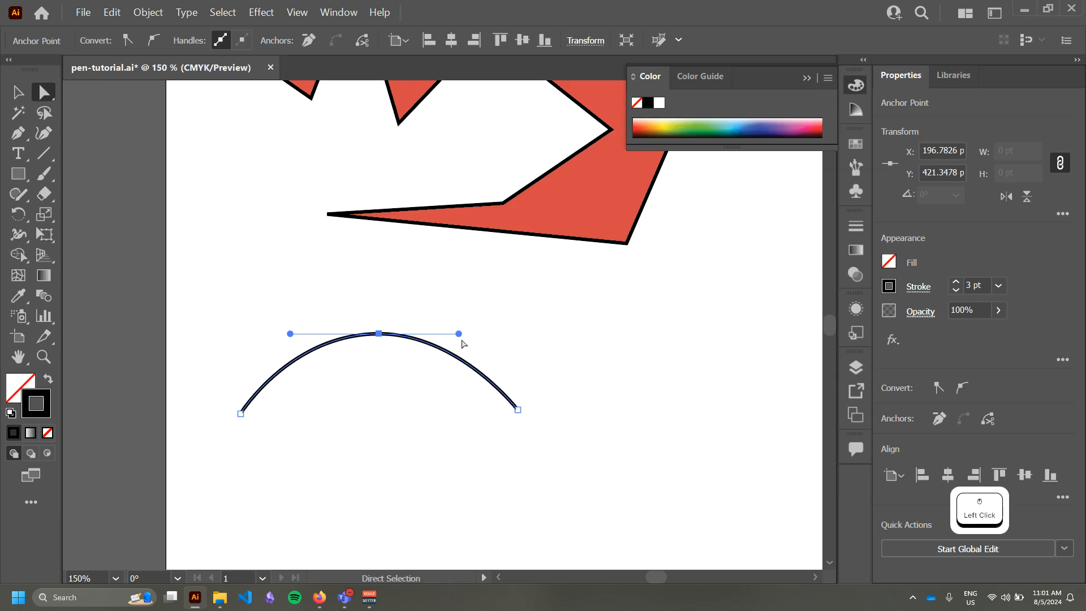
mouse_move(458, 336)
left_mouse_down()
mouse_move(454, 319)
mouse_move(422, 299)
mouse_move(458, 319)
mouse_move(417, 287)
mouse_move(487, 371)
mouse_move(420, 316)
mouse_move(458, 340)
mouse_move(425, 339)
mouse_move(498, 338)
mouse_move(524, 351)
mouse_move(434, 342)
mouse_move(499, 341)
mouse_move(467, 336)
mouse_move(478, 339)
mouse_move(441, 380)
mouse_move(346, 409)
mouse_move(375, 424)
mouse_move(381, 481)
mouse_move(460, 336)
left_mouse_up()
left_click_drag(290, 336, 255, 339)
right_click(378, 334)
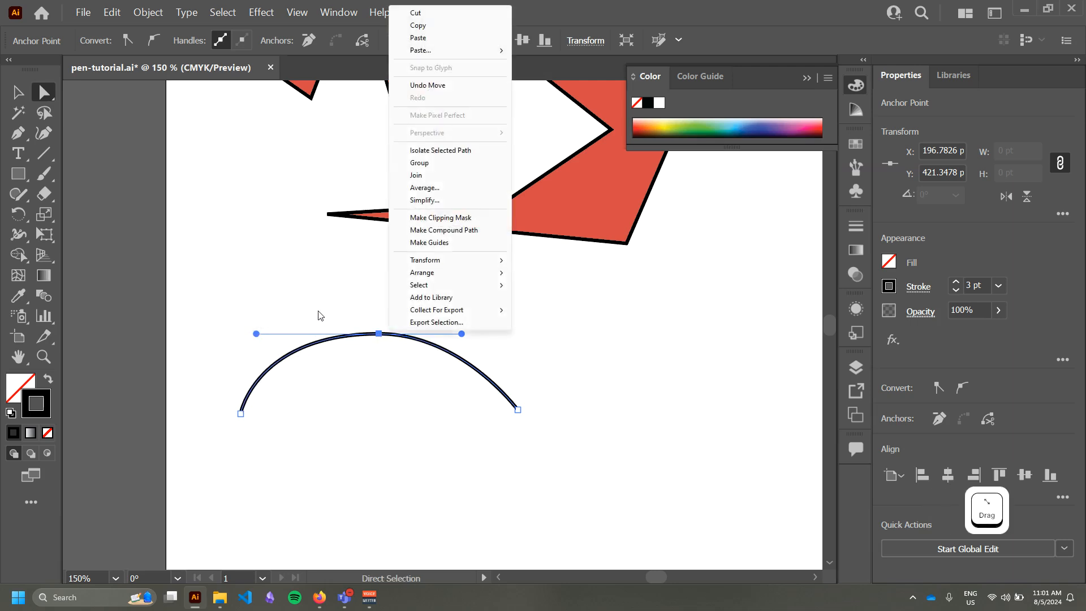
left_click(307, 323)
- Shorten and lengthen the top anchor's right handle to vary the right curve, ending with a moderate handle length
left_click(375, 334)
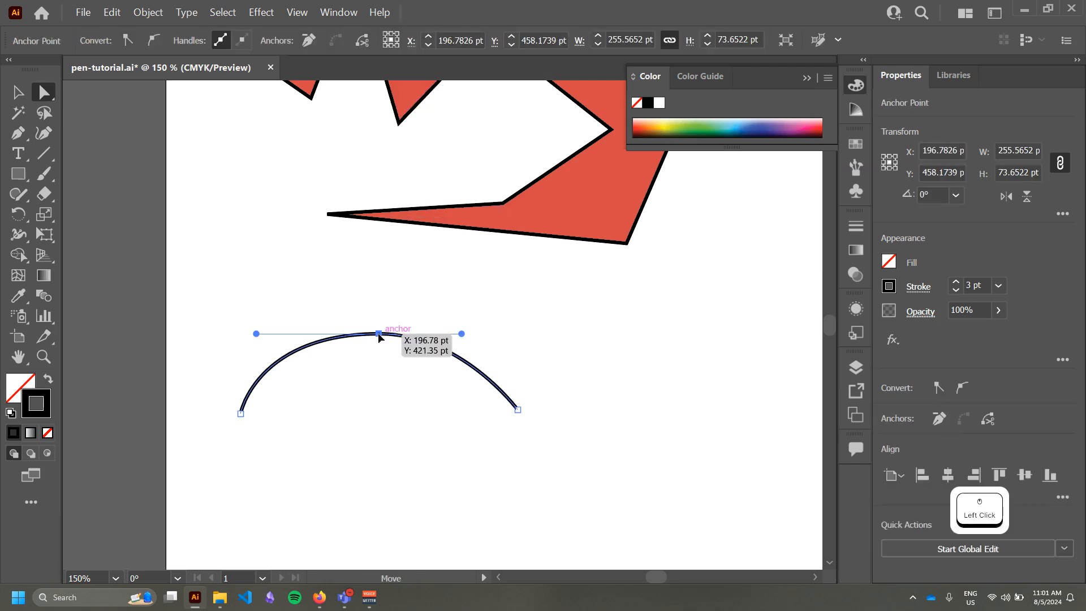
left_click_drag(462, 335, 410, 334)
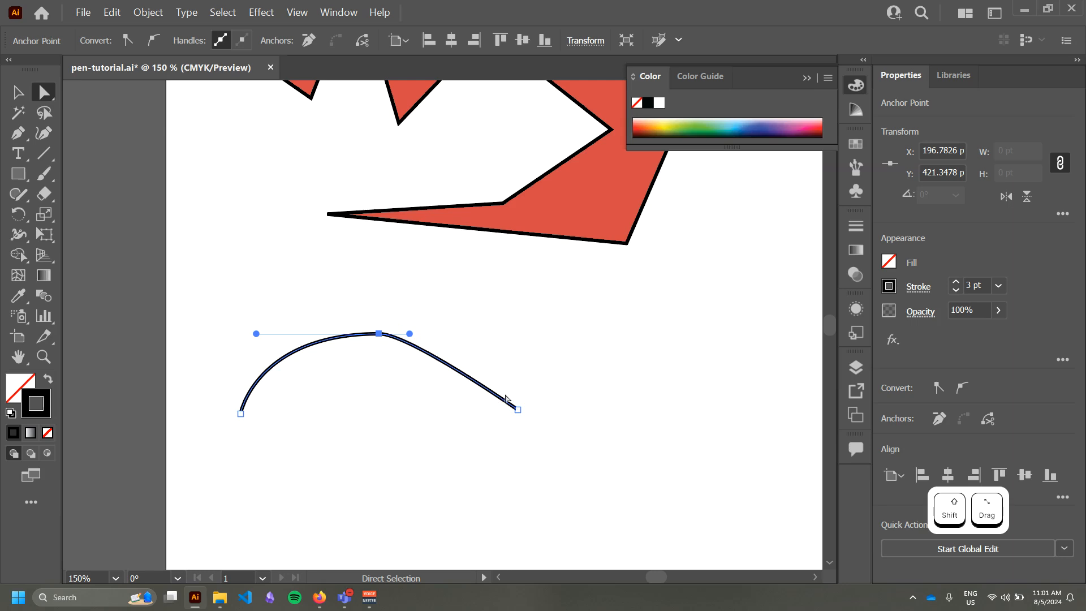
left_click_drag(413, 339, 546, 329)
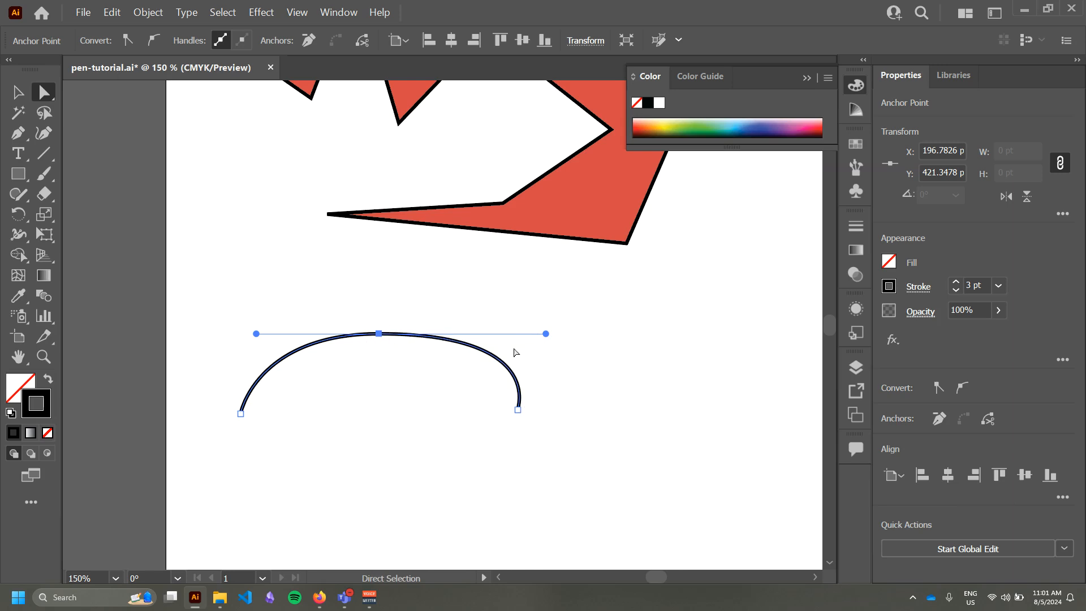
left_click_drag(546, 334, 478, 332)
- Select and deselect the whole arch path with the Selection tool
key("v")
left_click(385, 351)
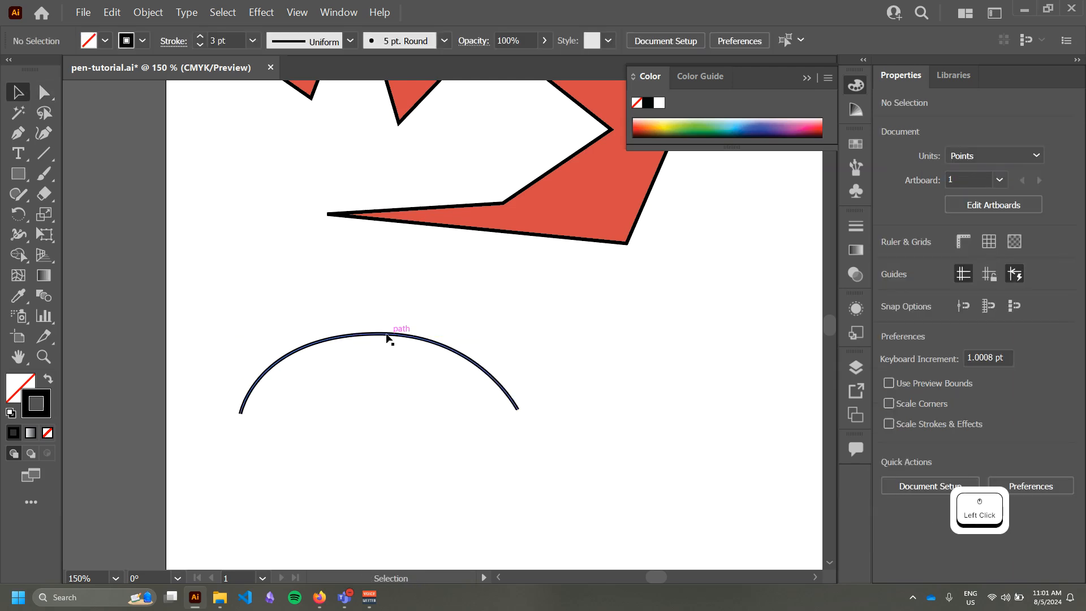
left_click(380, 335)
left_click(388, 318)
left_click(385, 336)
left_click(388, 324)
- Convert the arch's top anchor to a corner point
key("a")
left_click(380, 335)
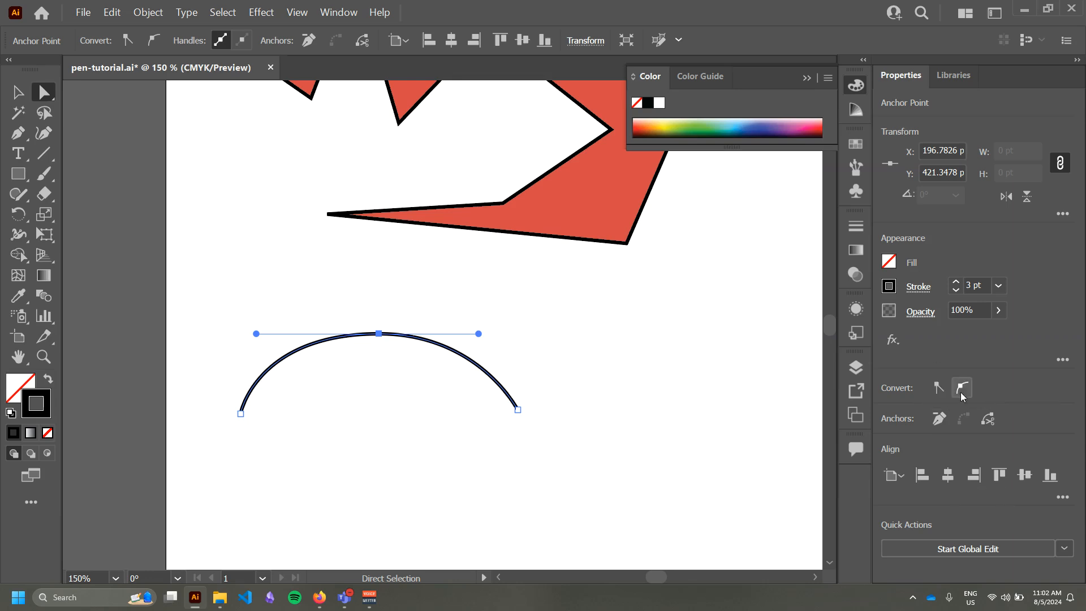
left_click(941, 393)
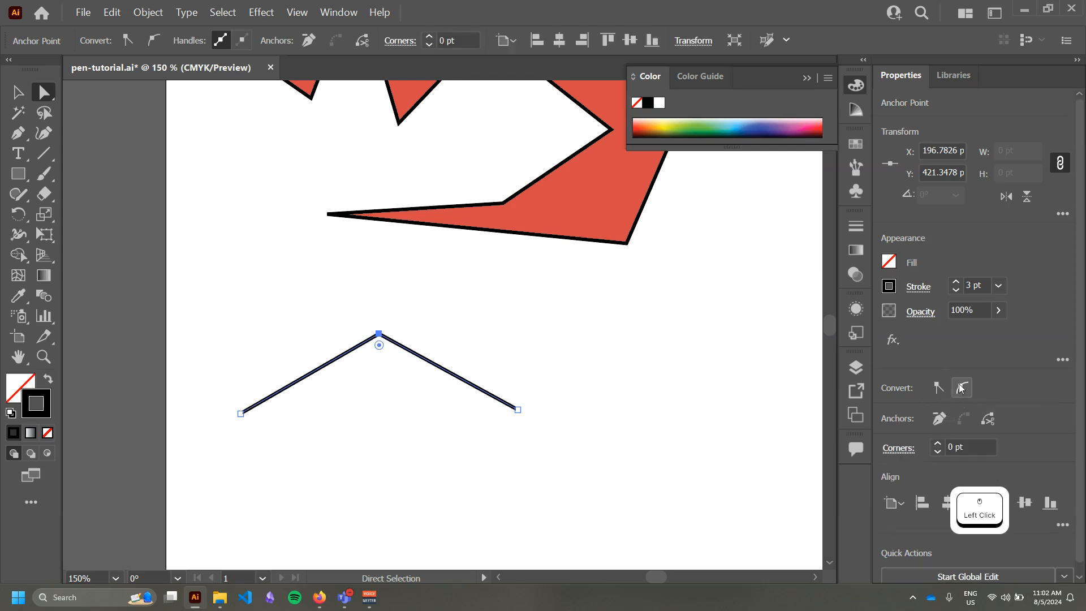
- Convert the top anchor to a smooth point and extend both of its handles horizontally to reshape the arch
left_click(963, 388)
left_click_drag(421, 336, 515, 333)
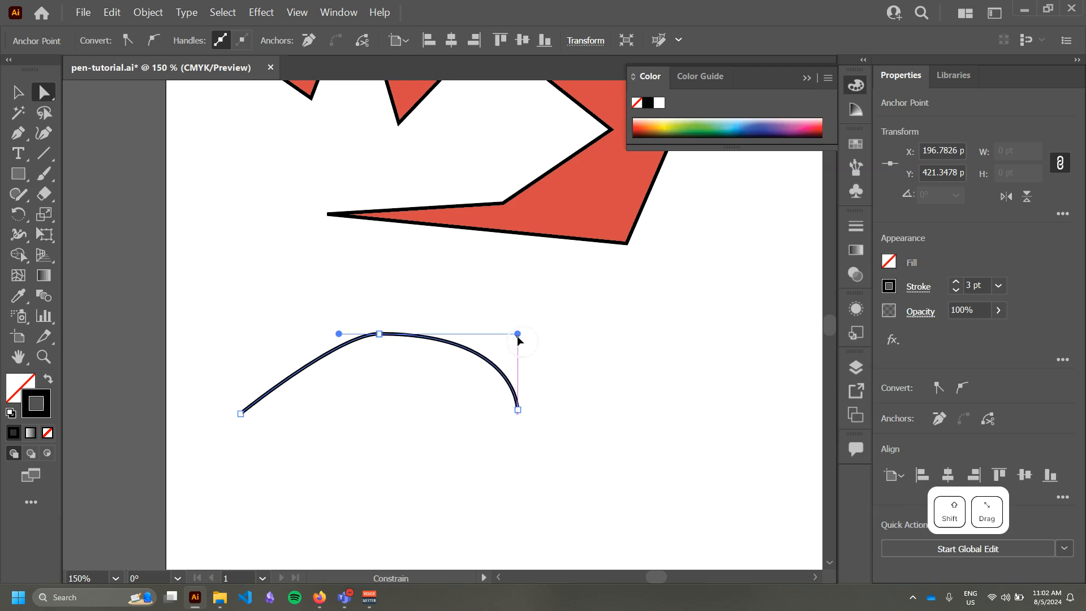
left_click_drag(339, 334, 283, 333)
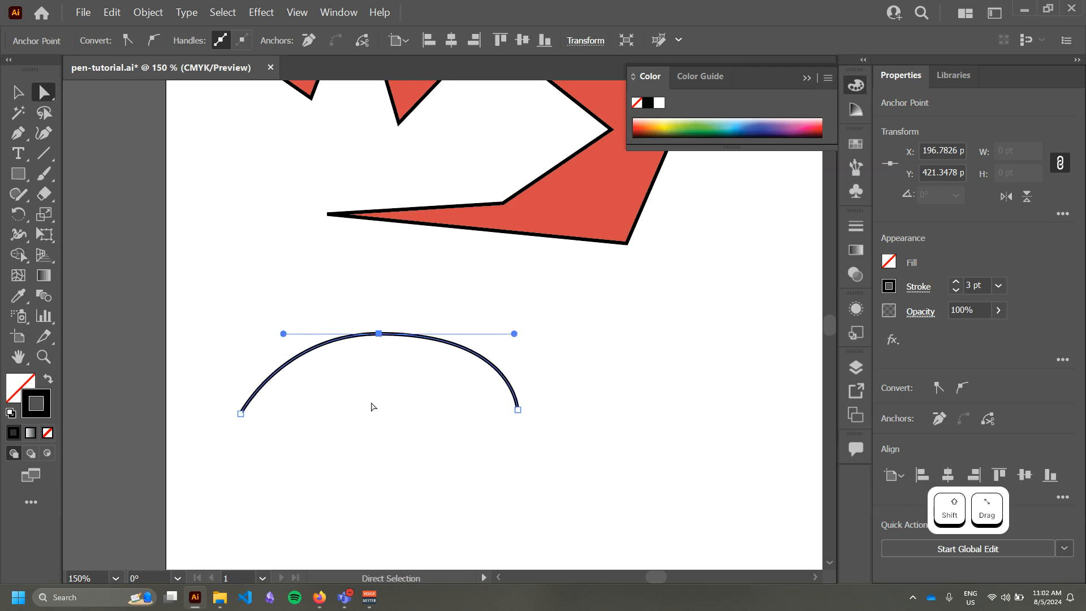
- Detach the top anchor's right handle from the left one and align it with the right end point to straighten that segment
left_click(376, 334)
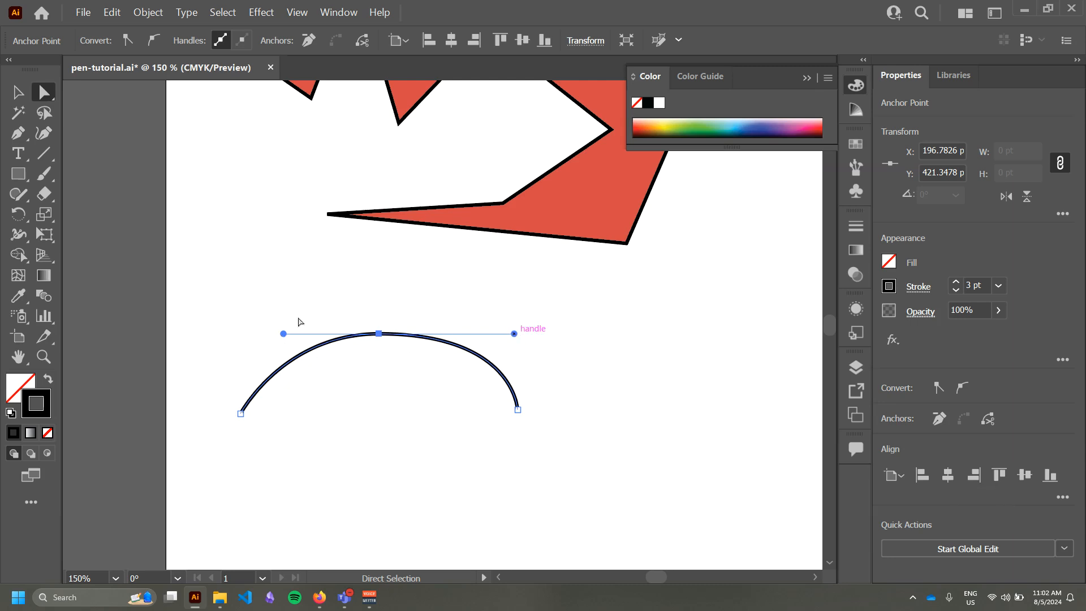
key("alt")
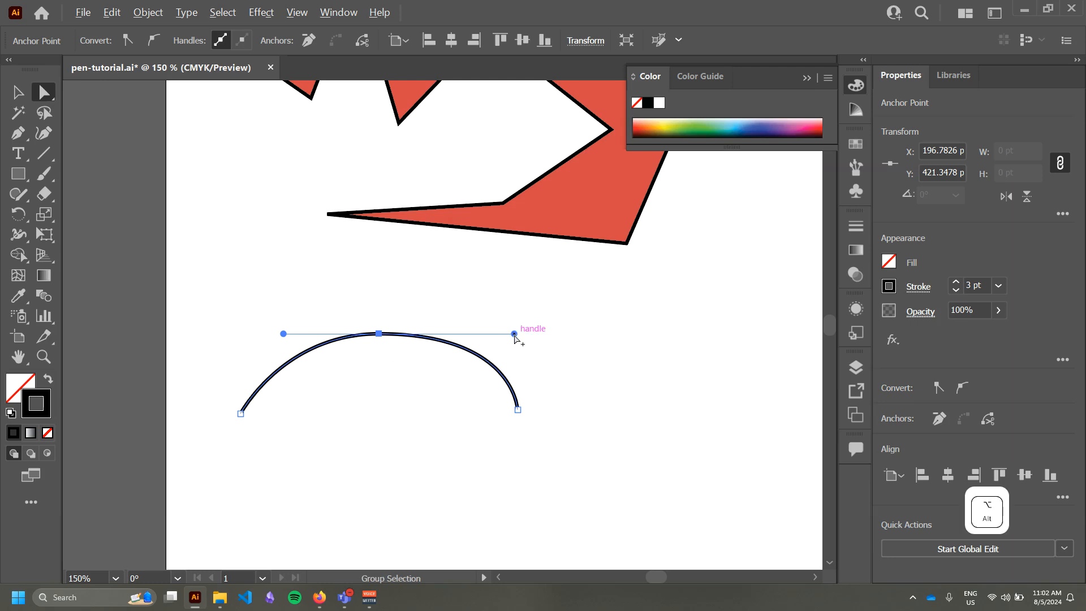
left_click_drag(514, 333, 365, 339)
key("shift")
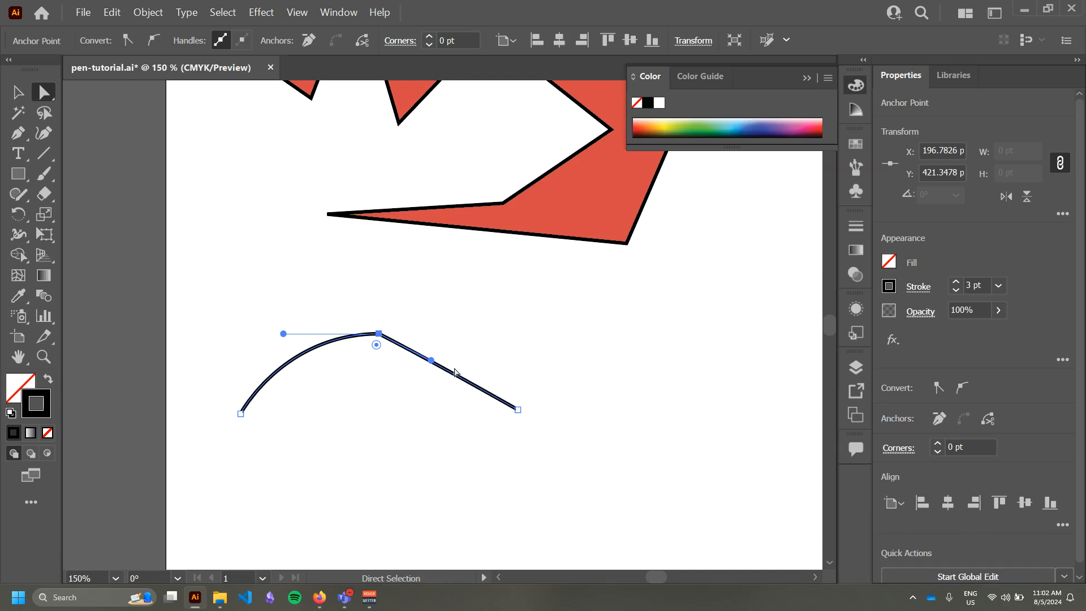
- Shorten the top anchor's right handle toward the anchor along the straight segment
left_click_drag(431, 363, 388, 341)
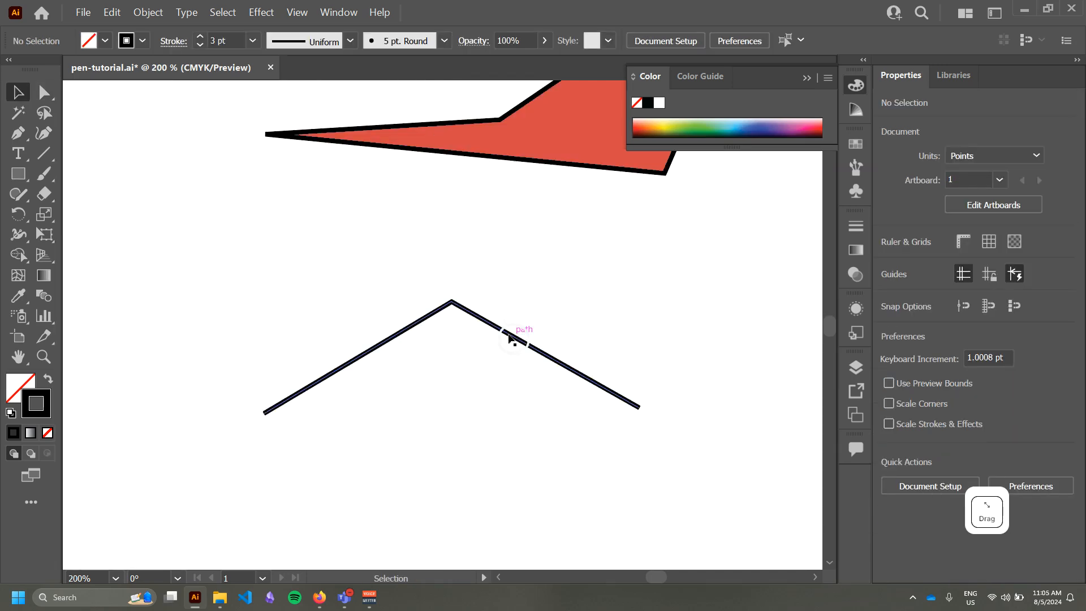
- Select the inverted-V path as a whole, then select only its top anchor with the Direct Selection tool
left_click(512, 336)
left_click(452, 334)
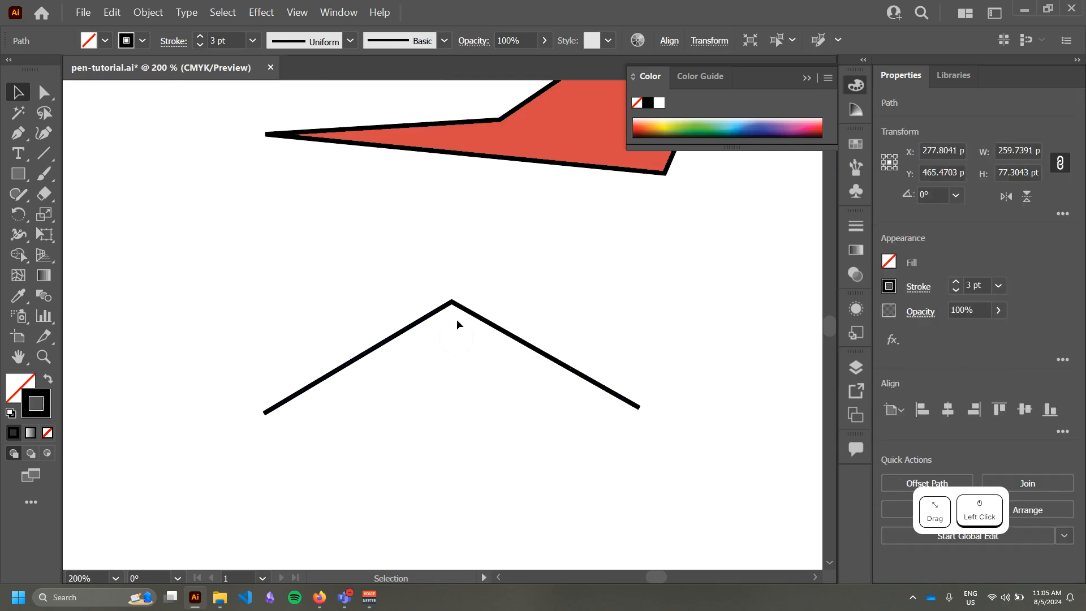
left_click(456, 305)
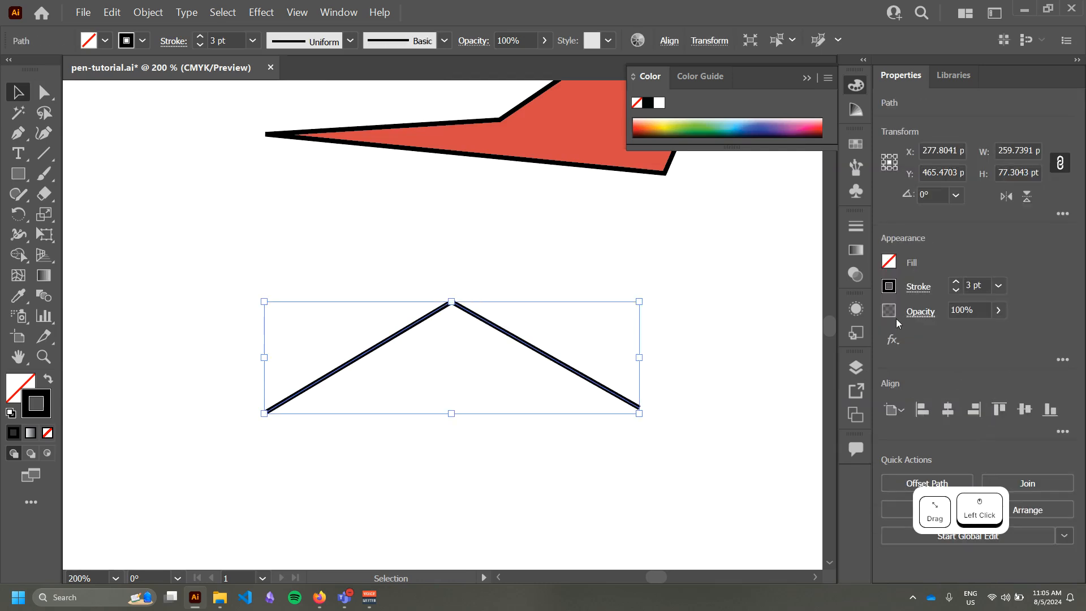
left_click(451, 309)
key("a")
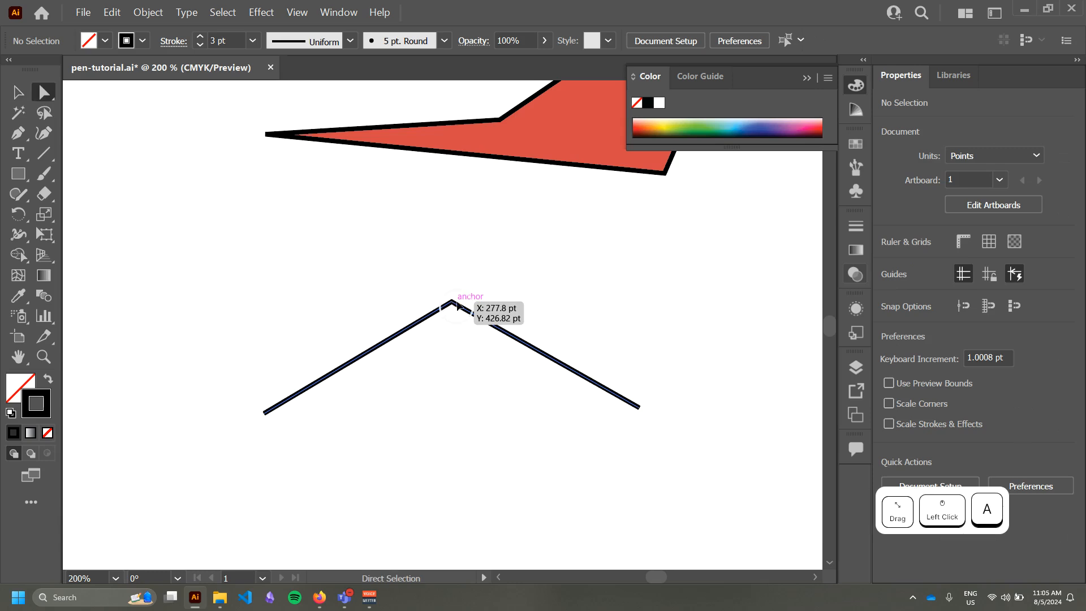
left_click(452, 303)
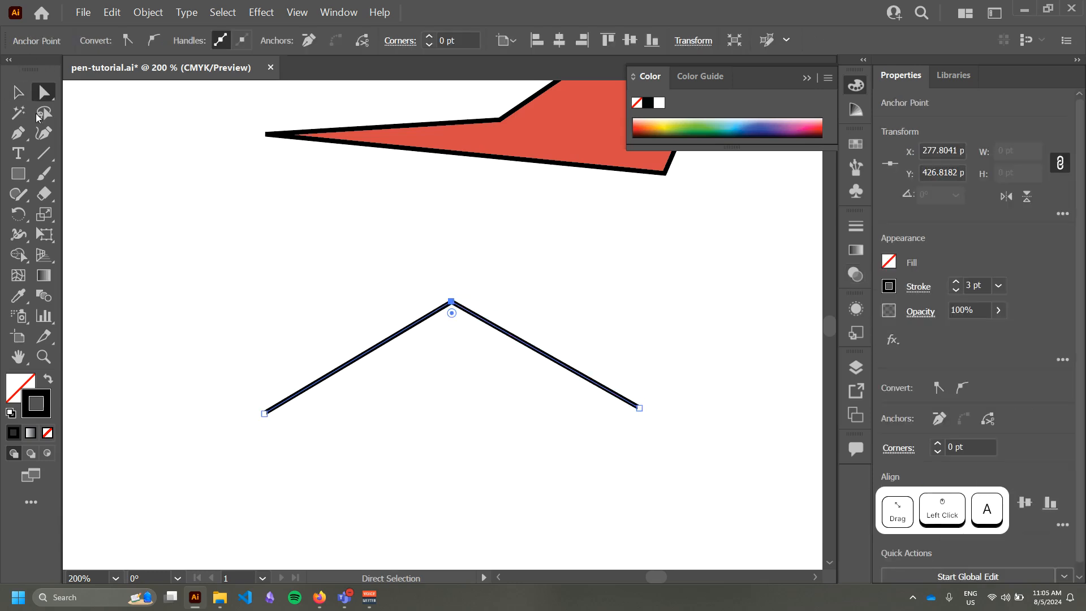
- Convert the path's top anchor to a smooth point with horizontal handles using the Anchor Point tool
left_click(23, 142)
left_click_drag(25, 145, 124, 201)
left_click_drag(45, 175, 25, 139)
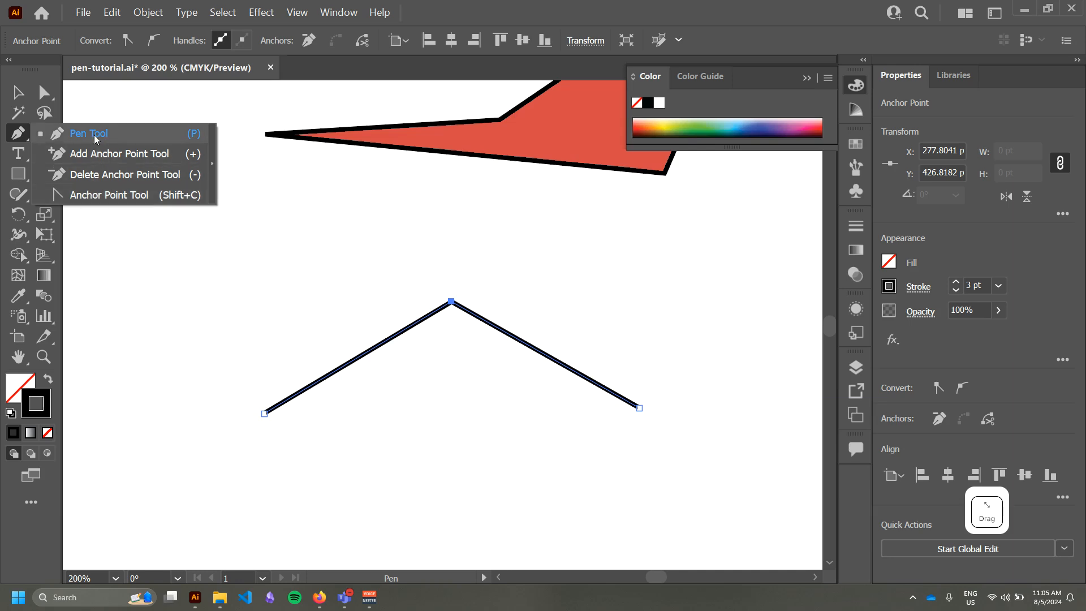
left_click(102, 195)
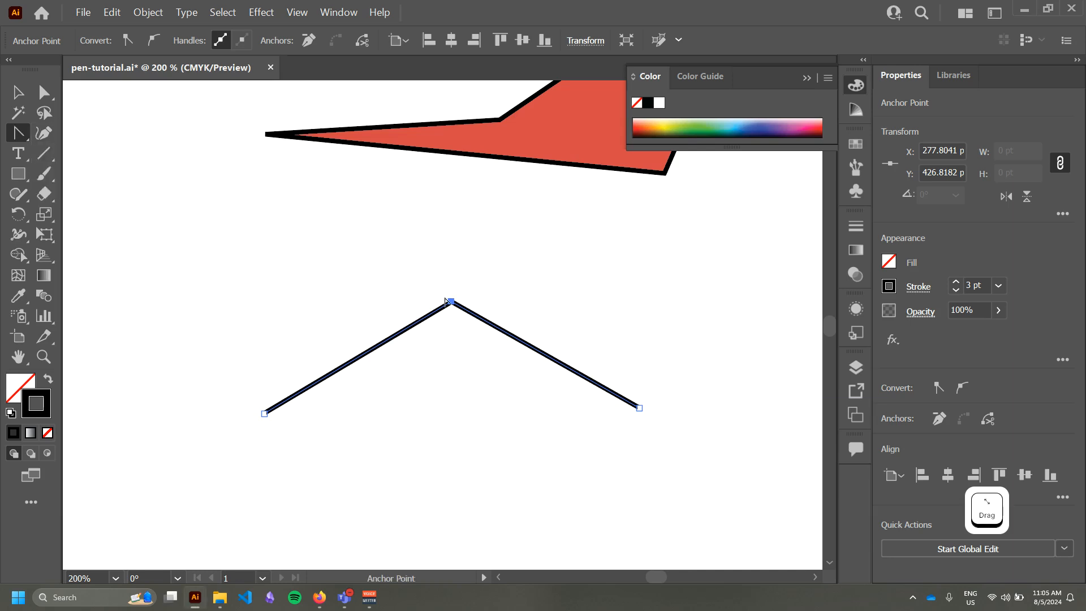
left_click_drag(451, 303, 518, 303)
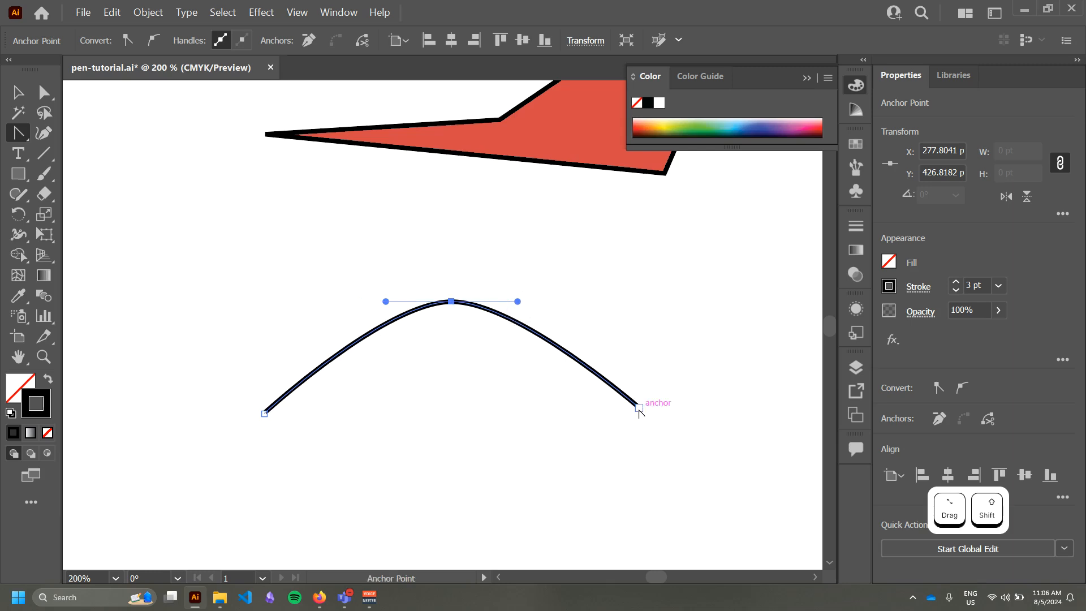
- Try to pull a curve handle out of the path's right end point with the Anchor Point tool
left_click_drag(641, 409, 681, 468)
key("ctrl+z")
key("ctrl+z")
mouse_move(517, 301)
left_mouse_down()
mouse_move(453, 186)
mouse_move(519, 300)
mouse_move(570, 313)
mouse_move(521, 301)
left_mouse_up()
- Select the whole arch path with the Selection tool and delete it
key("v")
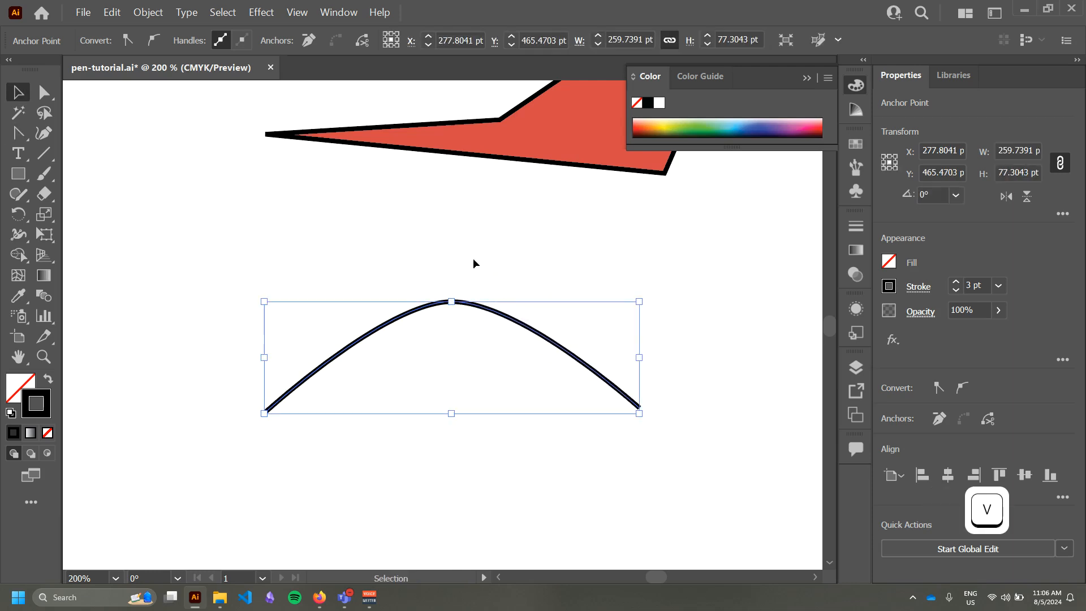
left_click(485, 323)
left_click(491, 314)
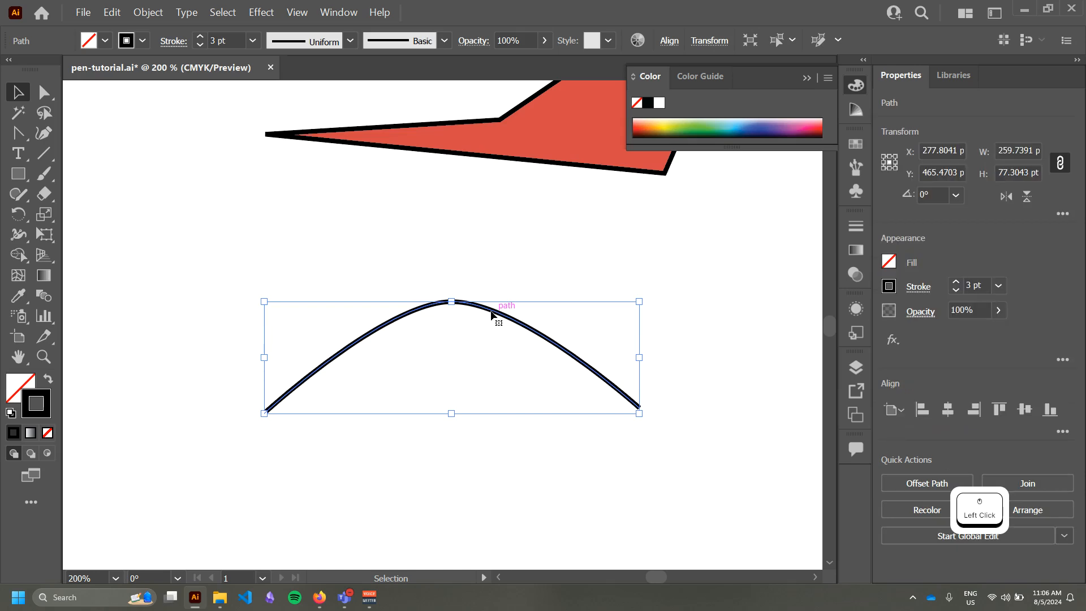
left_click(506, 225)
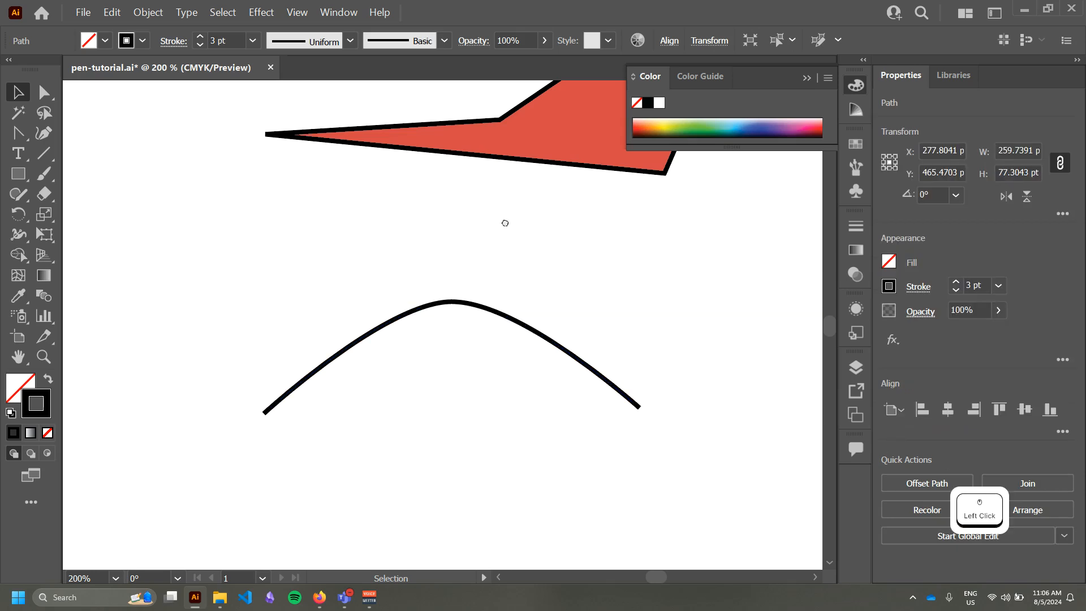
left_click_drag(504, 223, 517, 187)
left_click(521, 284)
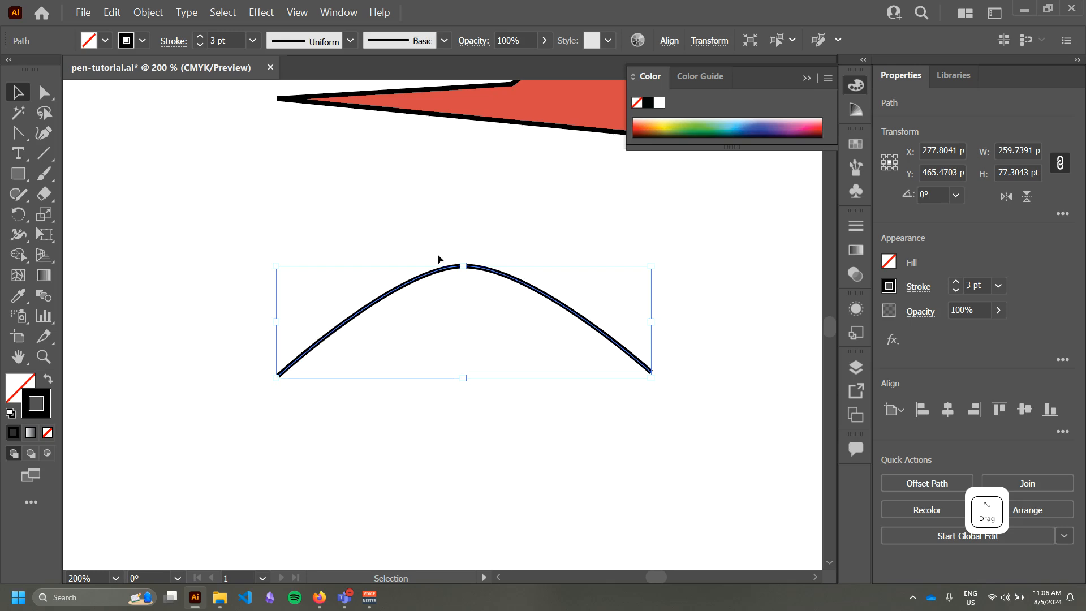
left_click(411, 229)
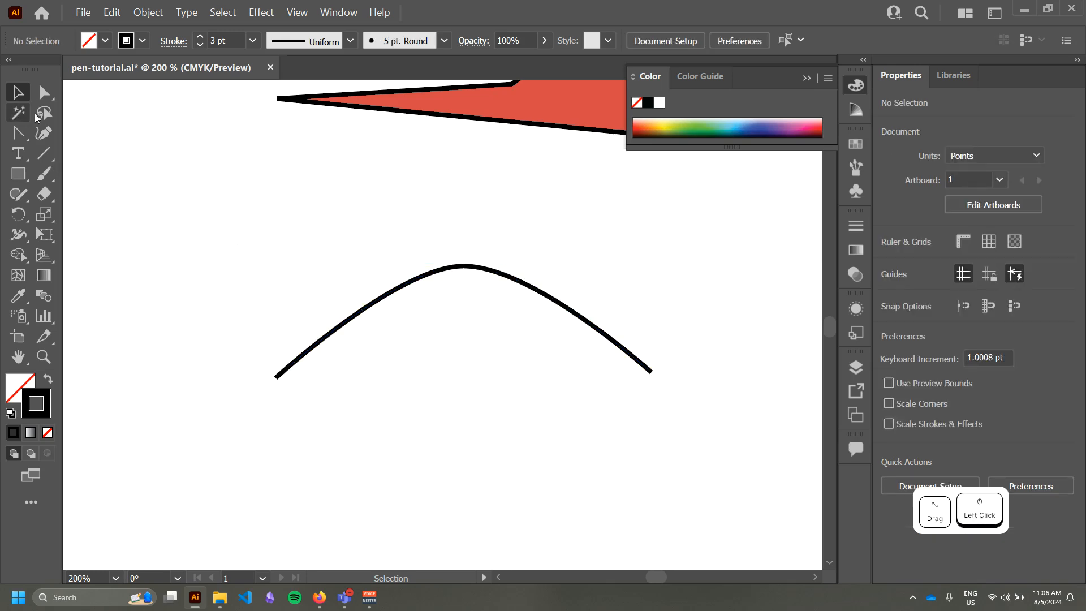
left_click(471, 267)
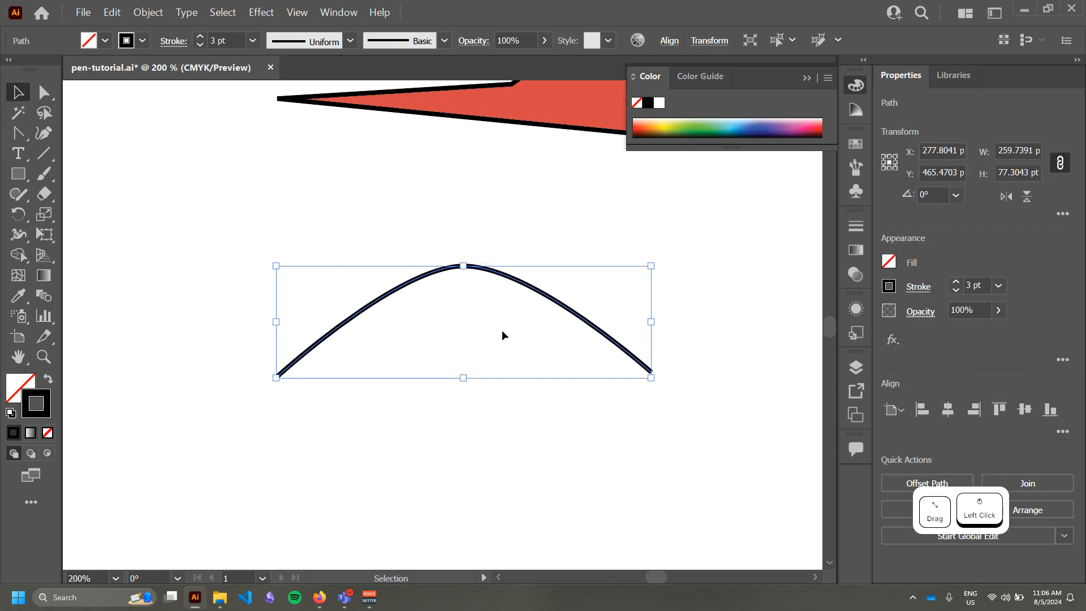
key("BackSpace")
- Switch to File Explorer and place heart-sketch.jpg from the pen-tutorial folder into the Illustrator document
left_click(221, 599)
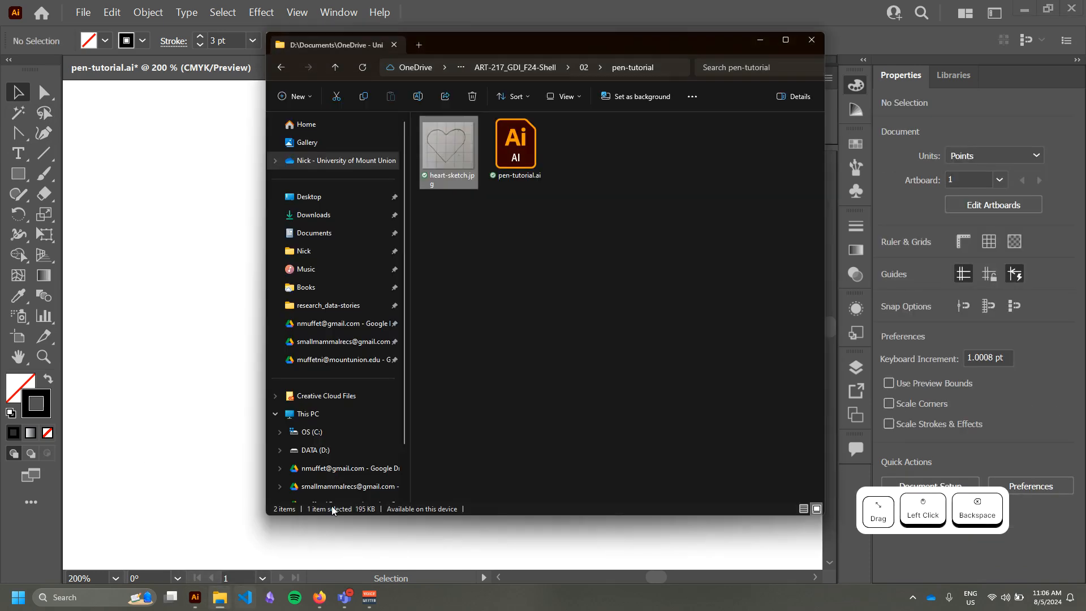
mouse_move(437, 154)
left_mouse_down()
mouse_move(152, 398)
mouse_move(162, 390)
left_mouse_up()
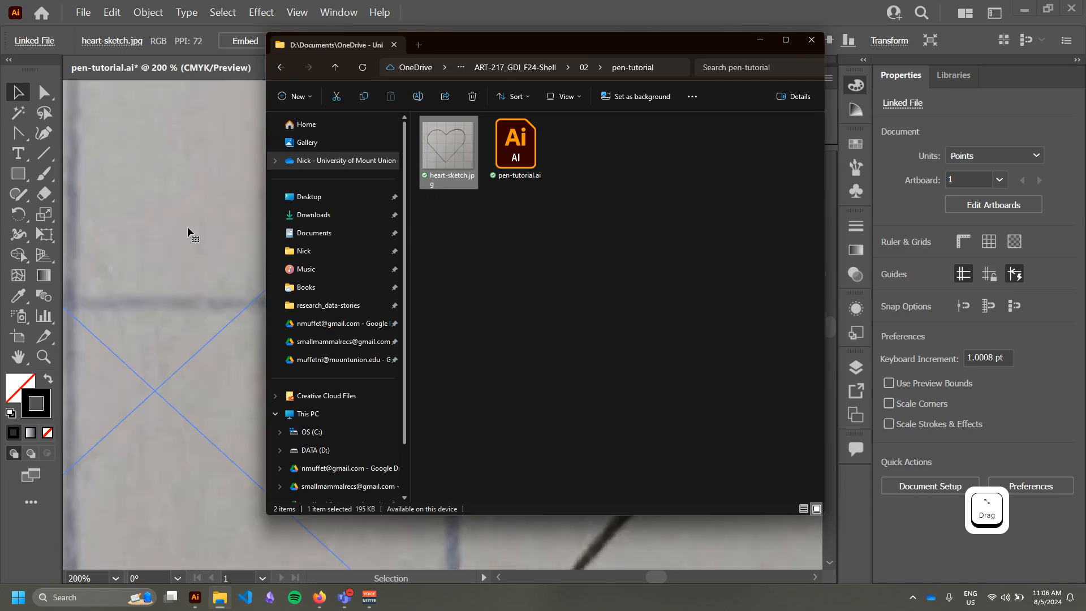
- Scale the placed heart sketch down and move it onto the artboard below the red shape
scroll(243, 290, "down", 4)
left_click_drag(251, 288, 396, 293)
scroll(396, 293, "down", 2)
left_click_drag(161, 136, 353, 286)
left_click_drag(395, 344, 286, 278)
- Delete the red shape above the heart sketch
left_click(295, 208)
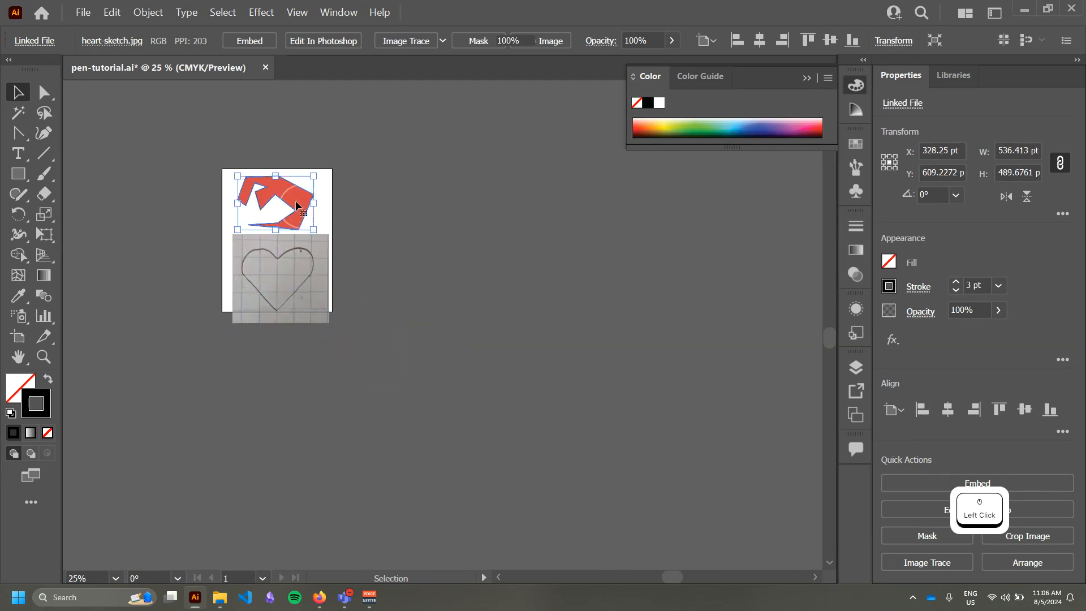
key("Delete")
- Scale the heart sketch down to about 371 by 339 pt and position it near the middle of the artboard
scroll(223, 215, "up", 4, "alt")
left_click_drag(497, 355, 485, 223)
scroll(484, 224, "down", 1, "alt")
left_click_drag(579, 176, 509, 238)
left_click_drag(447, 306, 475, 287)
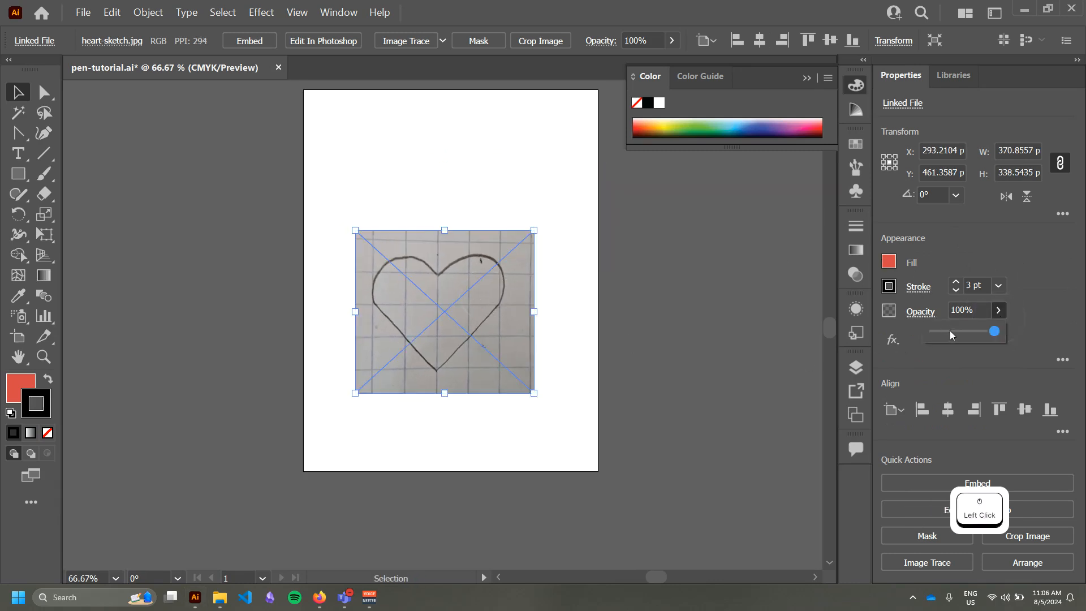
- Lower the heart sketch's opacity to 49% and lock the image in place
left_click(959, 331)
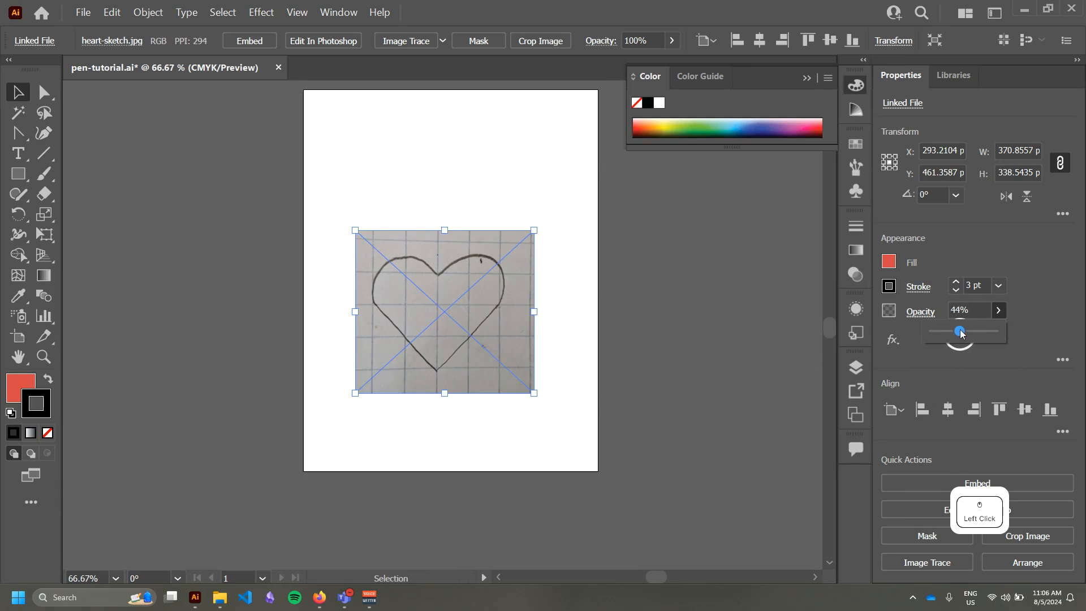
left_click(531, 164)
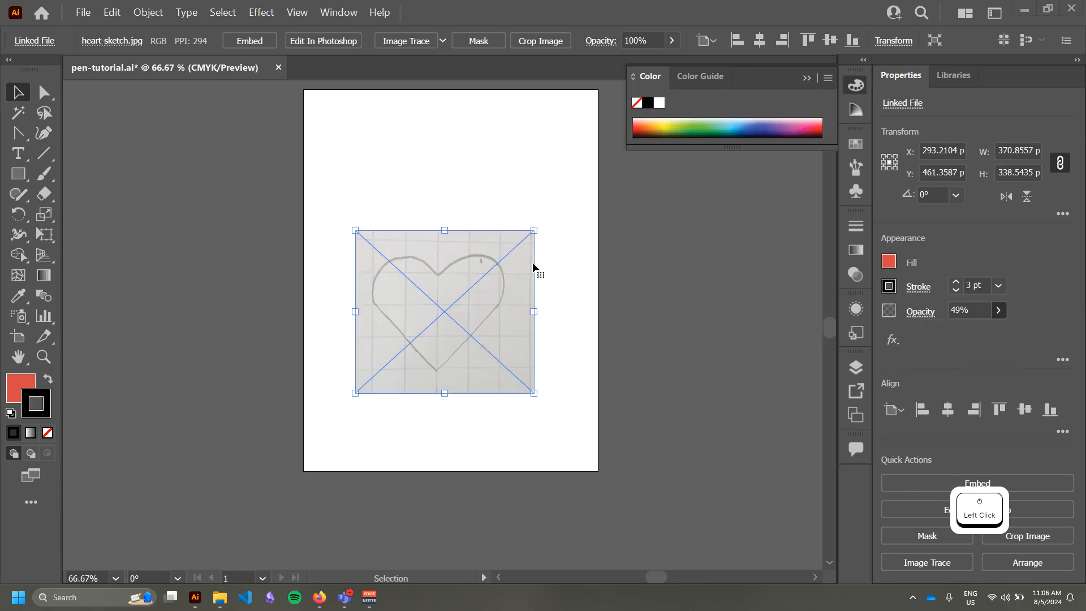
left_click(484, 307)
key("ctrl+2")
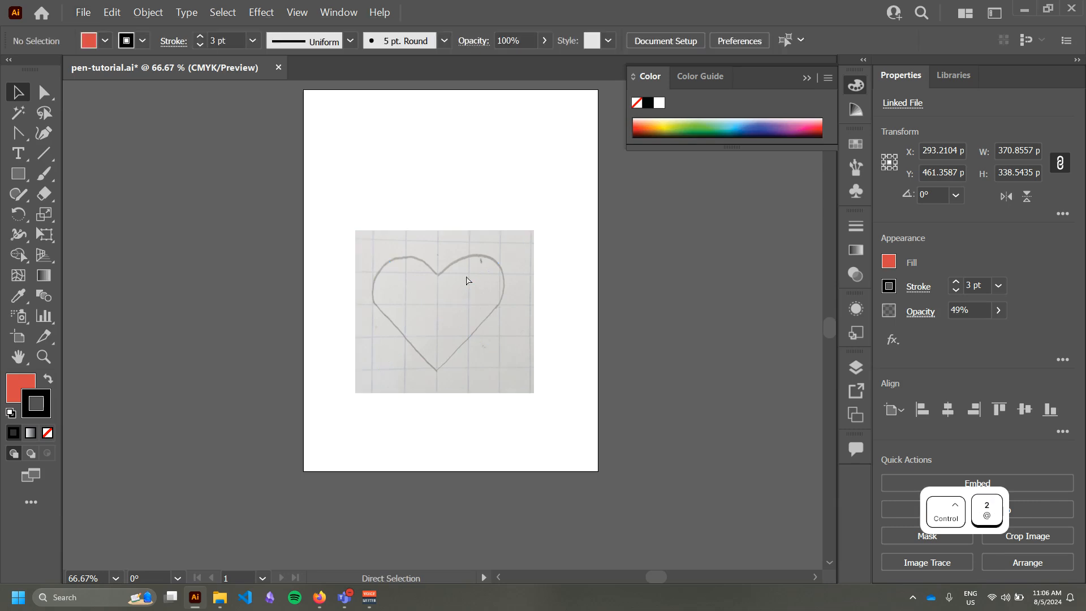
left_click(473, 287)
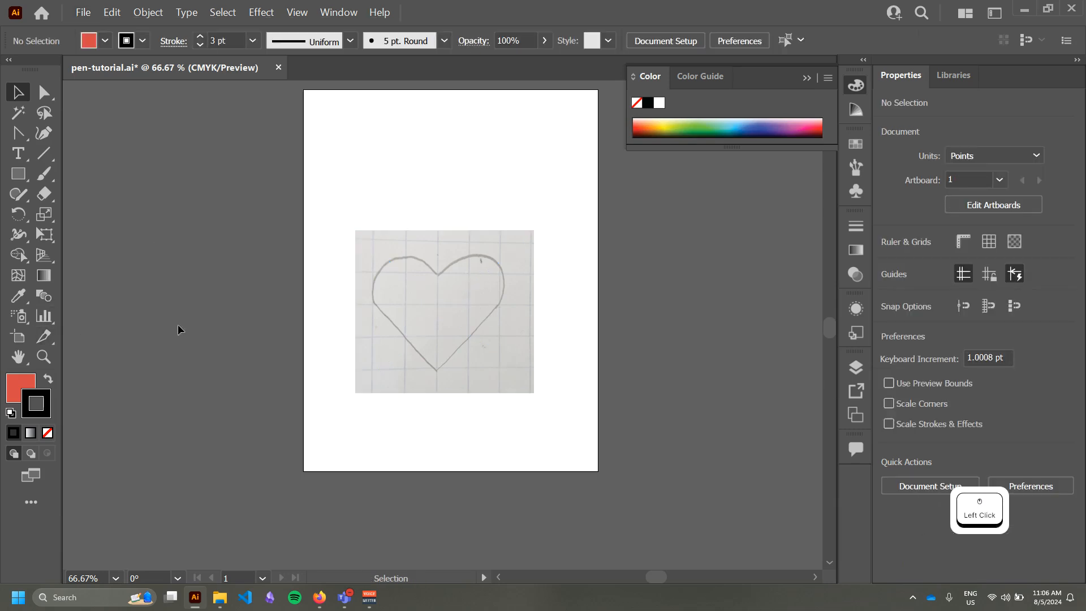
- Set the fill to none and trace the heart with the Pen tool from the bottom tip, up the left side, to the right lobe's top
key("slash")
left_click(450, 232)
scroll(451, 272, "up", 1)
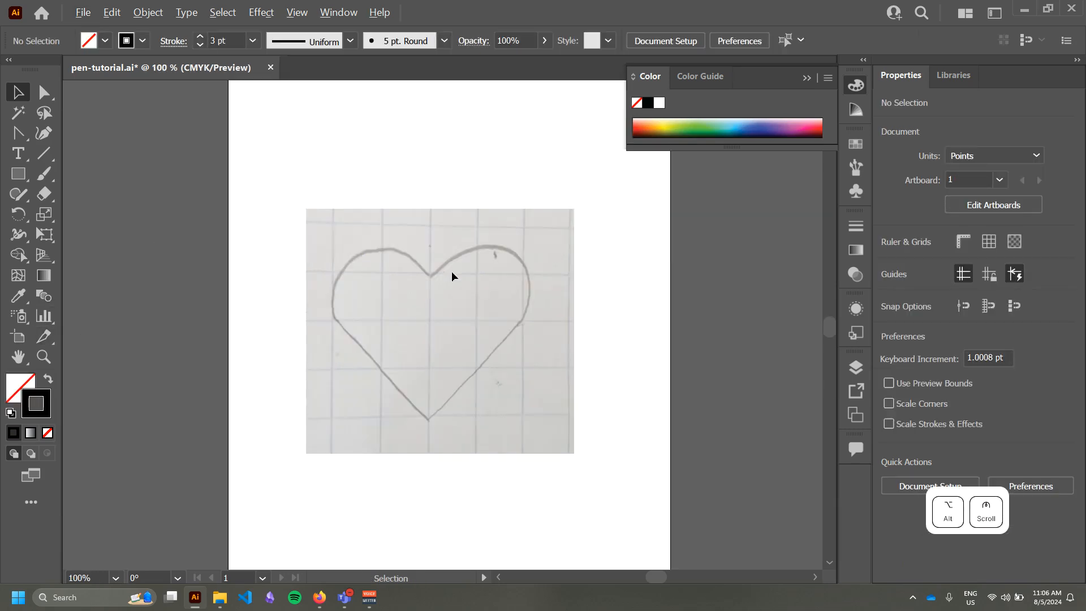
key("p")
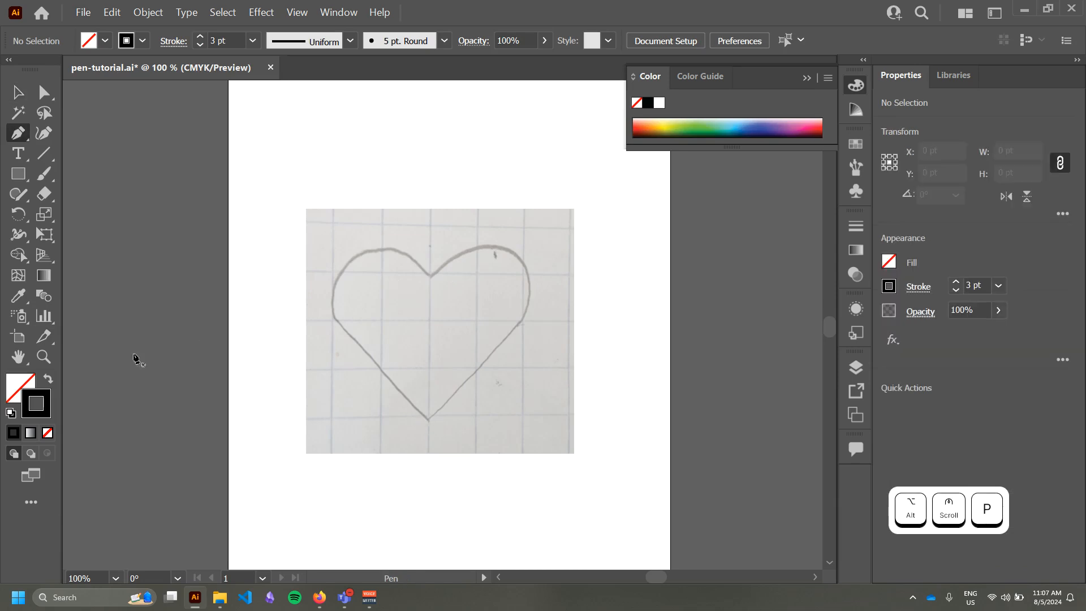
left_click(429, 419)
left_click_drag(332, 296, 359, 335)
key("alt")
left_click_drag(379, 248, 523, 253)
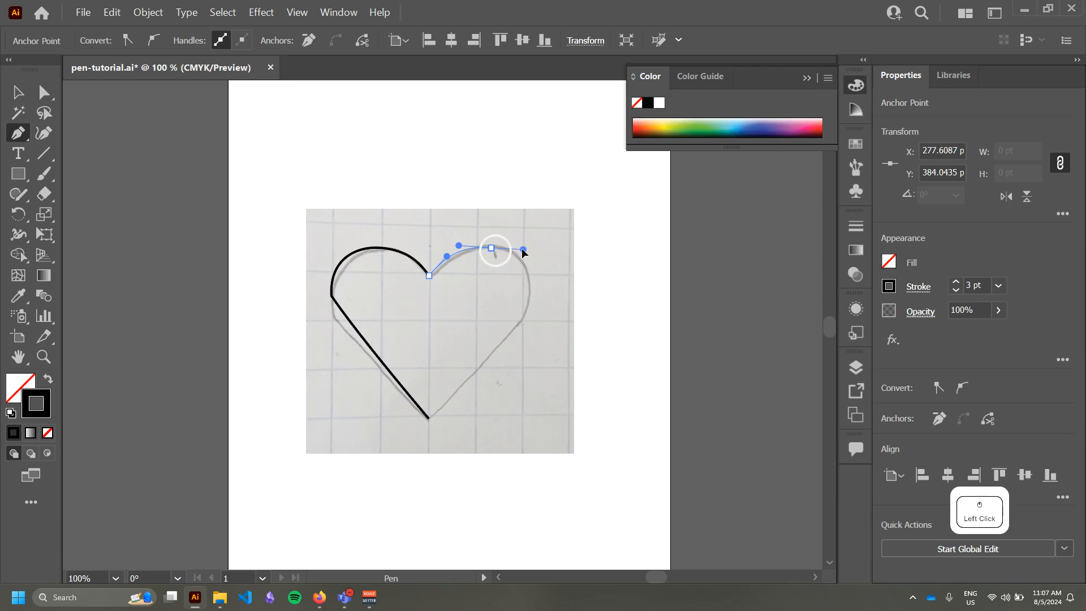
- Continue the Pen path down the heart's right side, close it at the bottom tip, and deselect it
mouse_move(532, 293)
left_mouse_down()
mouse_move(544, 297)
mouse_move(528, 313)
left_mouse_up()
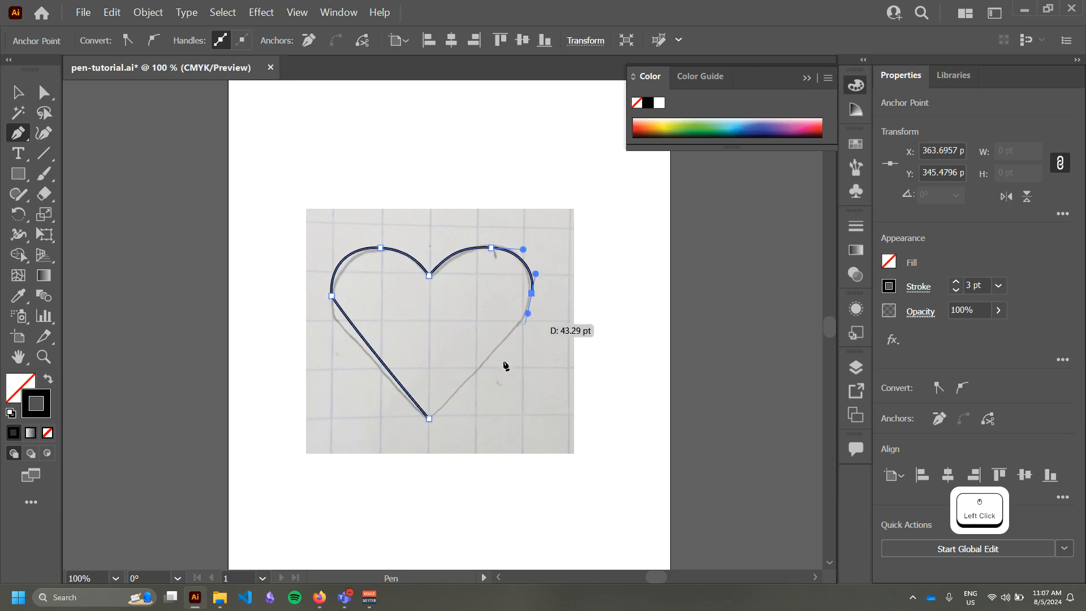
left_click(448, 402)
left_click(430, 419)
key("v")
left_click(496, 400)
- Move the extra anchor near the tip up along the sketch line and fine-tune the right-side anchors with the Direct Selection tool
key("a")
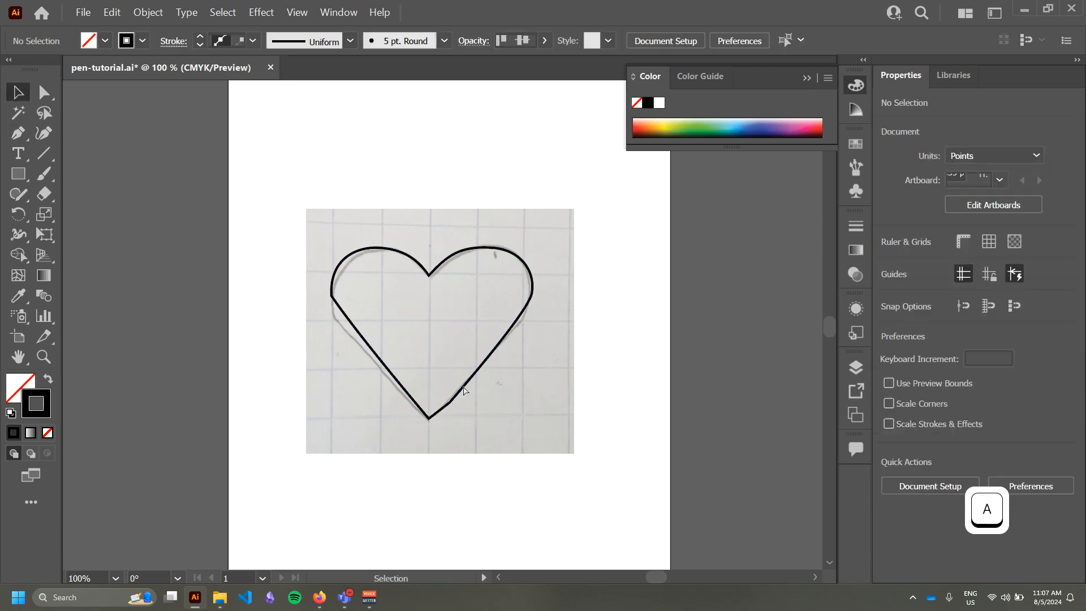
left_click(464, 388)
left_click_drag(449, 403, 474, 374)
left_click(532, 294)
left_click_drag(530, 300, 529, 305)
left_click_drag(492, 248, 491, 249)
- Add an anchor point on the right lobe's outer curve and move the right-side anchor below it onto the sketch line
key("p")
left_click(519, 260)
scroll(524, 258, "up", 3)
key("a")
left_click_drag(514, 265, 452, 234)
left_click_drag(537, 341, 530, 359)
- Reshape the right lobe by adjusting its top anchor and the added anchor's handle, then deselect the path
left_click_drag(514, 257, 536, 245)
left_click(451, 235)
left_click_drag(451, 237, 439, 246)
mouse_move(536, 249)
left_mouse_down()
mouse_move(528, 270)
mouse_move(523, 258)
left_mouse_up()
mouse_move(439, 244)
left_mouse_down()
mouse_move(452, 237)
mouse_move(389, 235)
mouse_move(453, 241)
mouse_move(435, 240)
left_mouse_up()
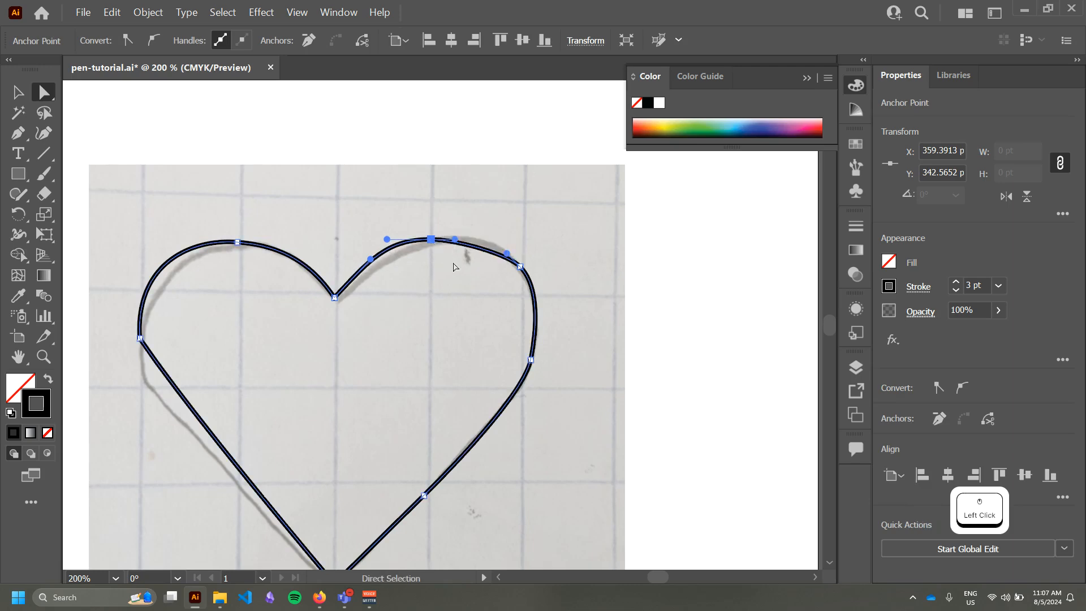
left_click(500, 215)
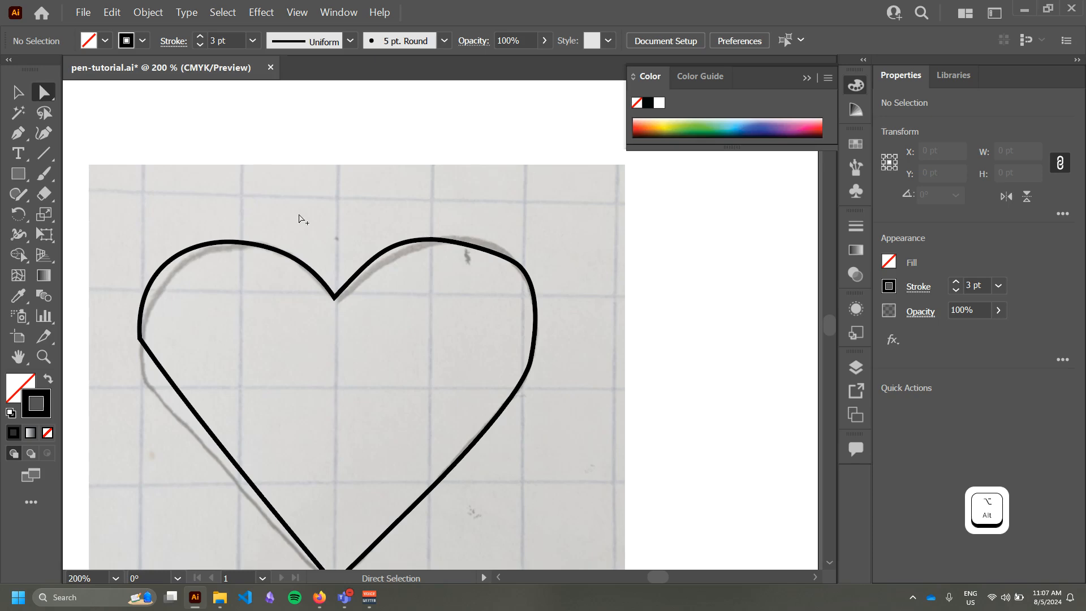
- Try bowing the right lobe's outer segment outward by pulling directly on the path
scroll(300, 219, "down", 1)
left_click_drag(334, 267, 351, 243)
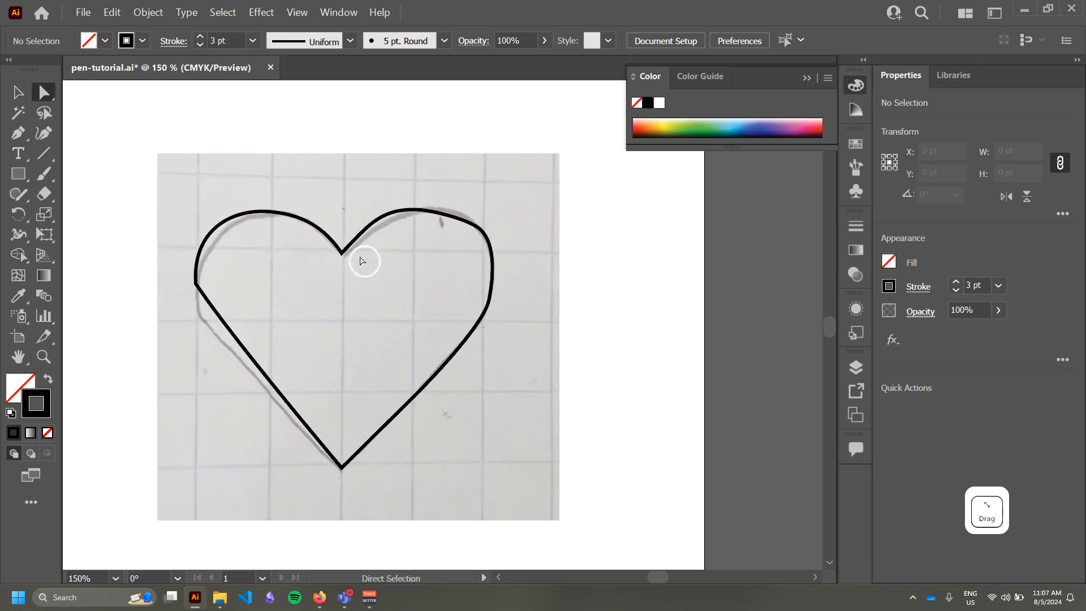
left_click(346, 248)
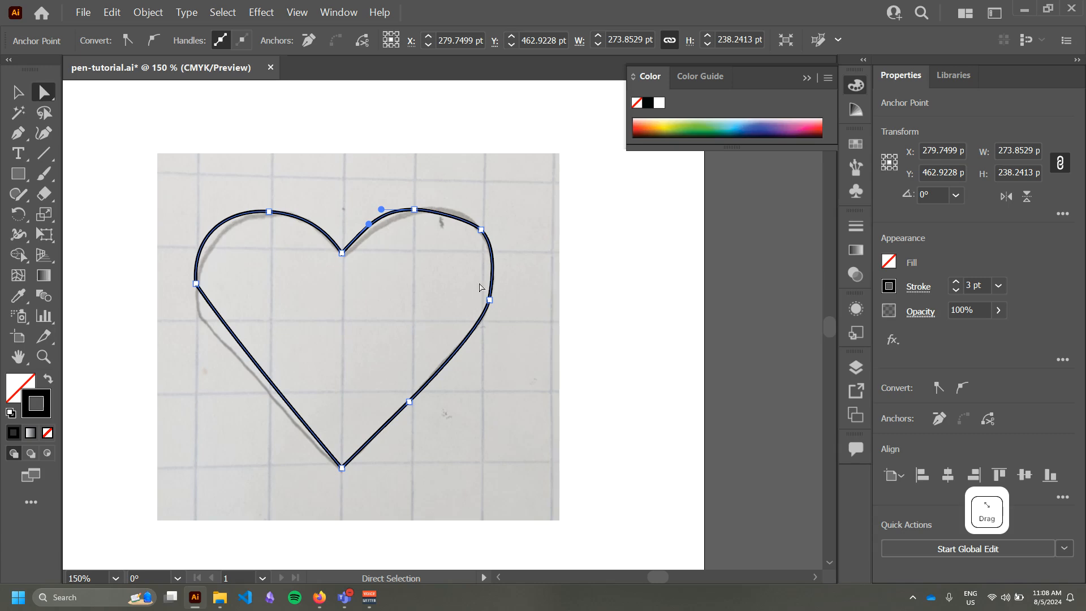
left_click(493, 266)
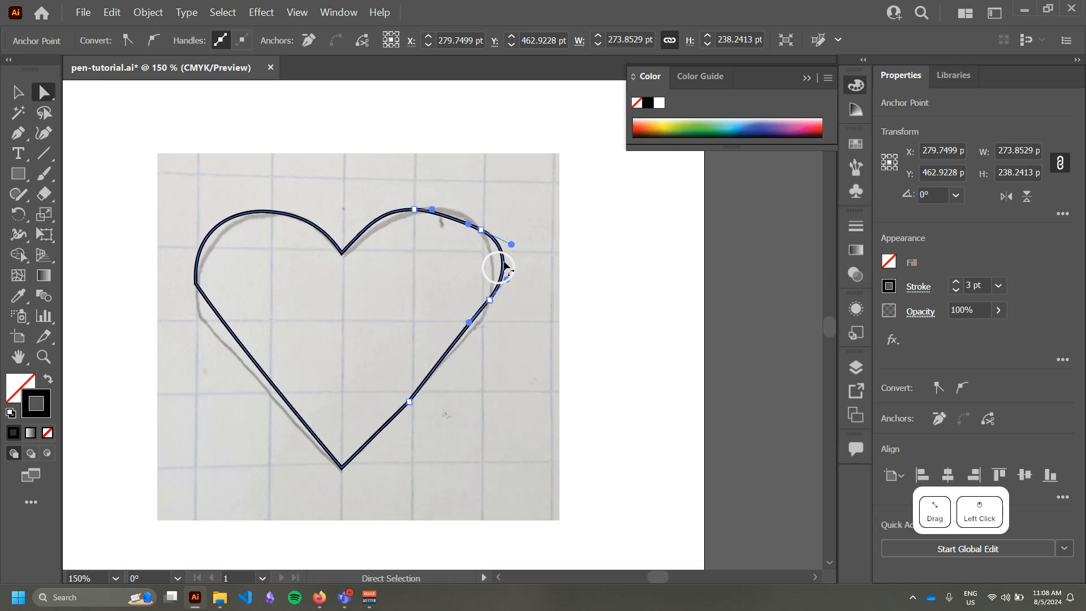
key("ctrl+z")
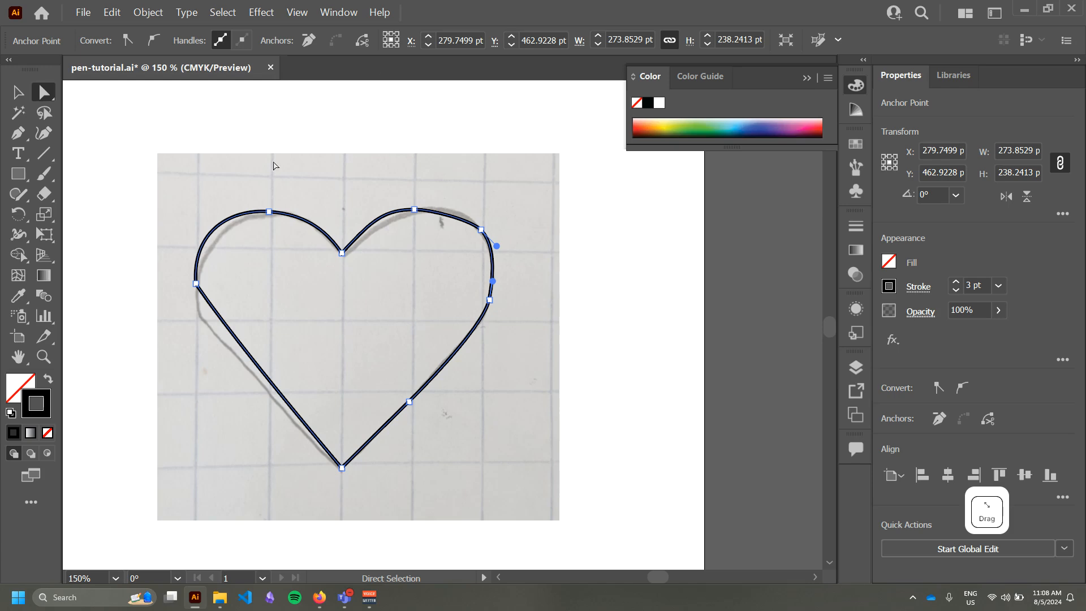
- Select the heart's lower-right segment, then switch to the Selection tool to show the whole path's bounding box
left_click(676, 244)
left_click(447, 362)
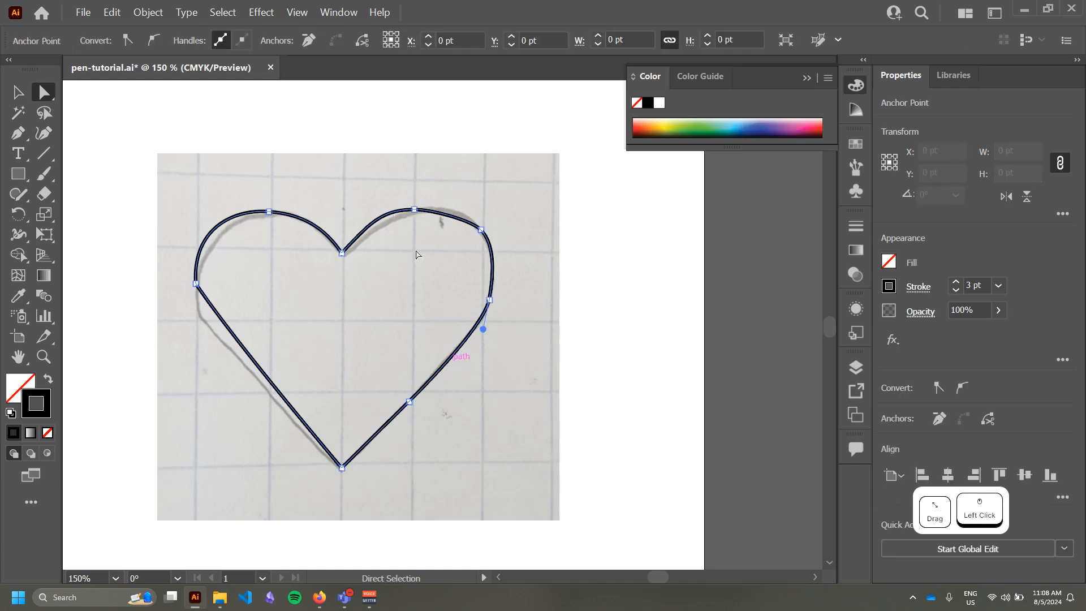
key("v")
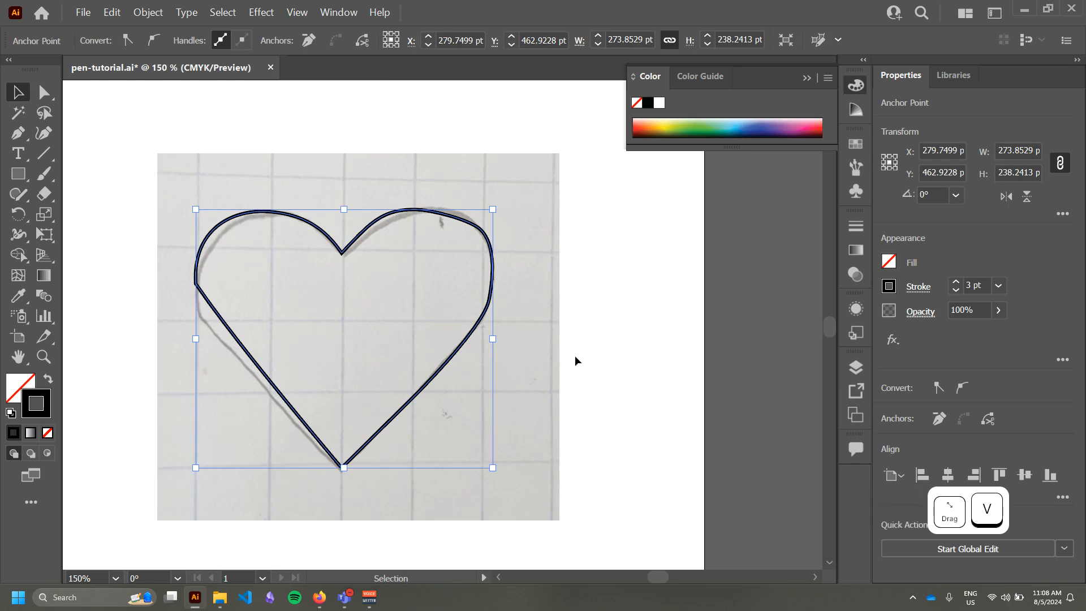
- Delete the selected lower-right segment of the heart and show the rulers, with the Color panel collapsed
key("BackSpace")
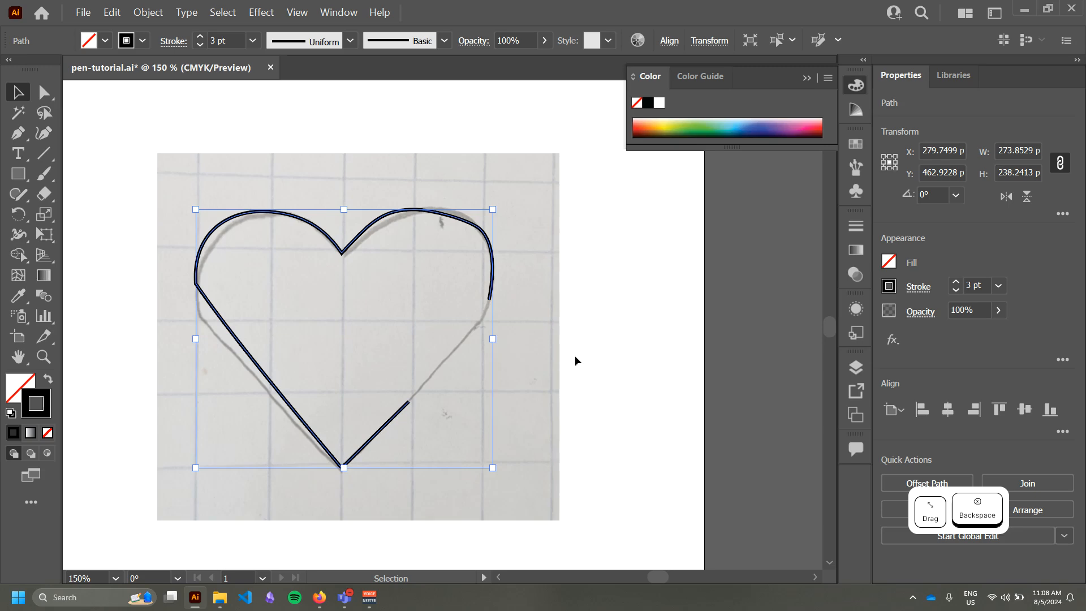
key("ctrl+r")
left_click(855, 86)
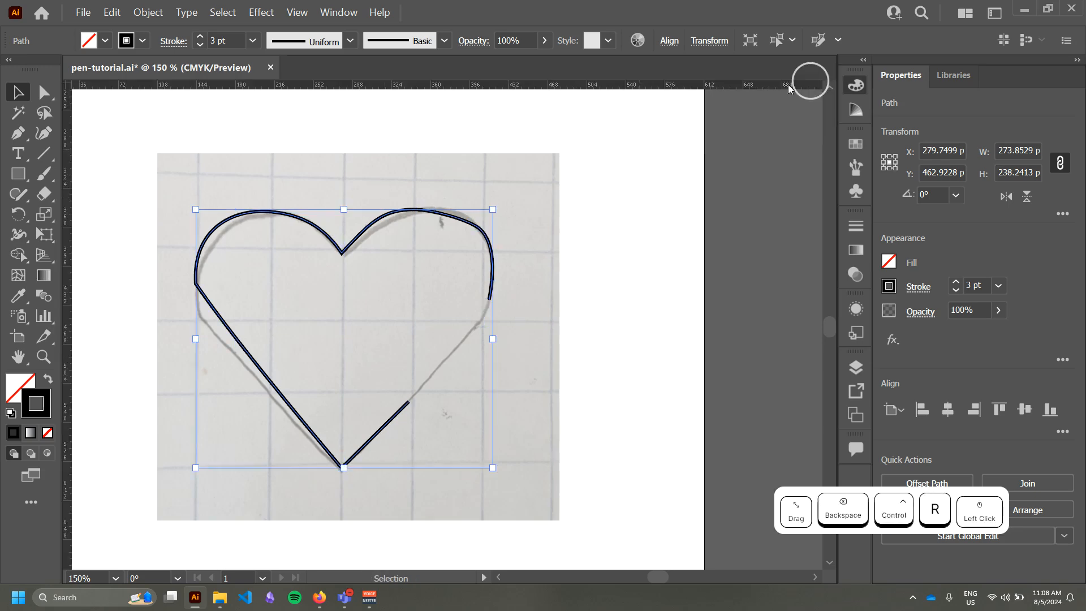
- Select and delete the rest of the traced heart path, keeping the placed sketch
scroll(234, 161, "up", 1)
left_click(583, 264)
left_click(573, 266)
key("BackSpace")
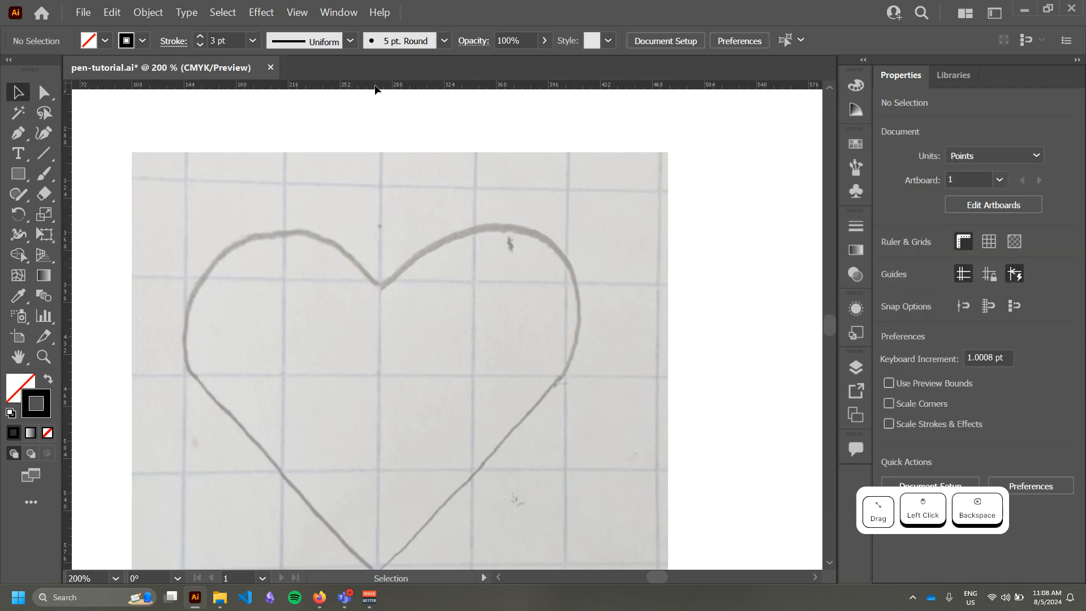
- Place a horizontal guide along the tops of the heart sketch's lobes and toggle the guide lock
left_click_drag(376, 89, 378, 223)
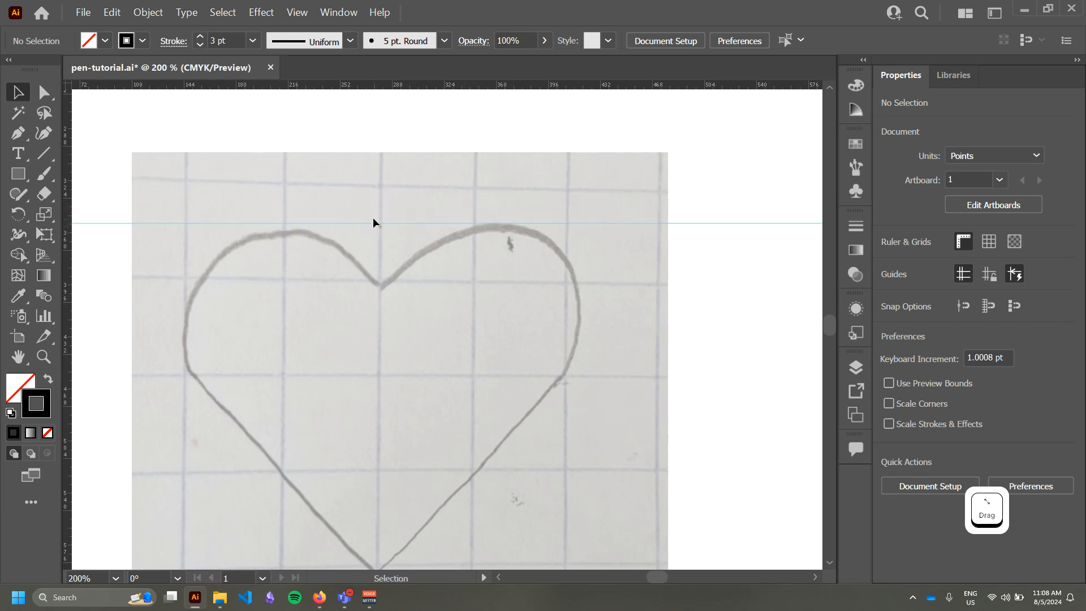
key("ctrl+alt+semicolon")
left_click_drag(400, 227, 452, 229)
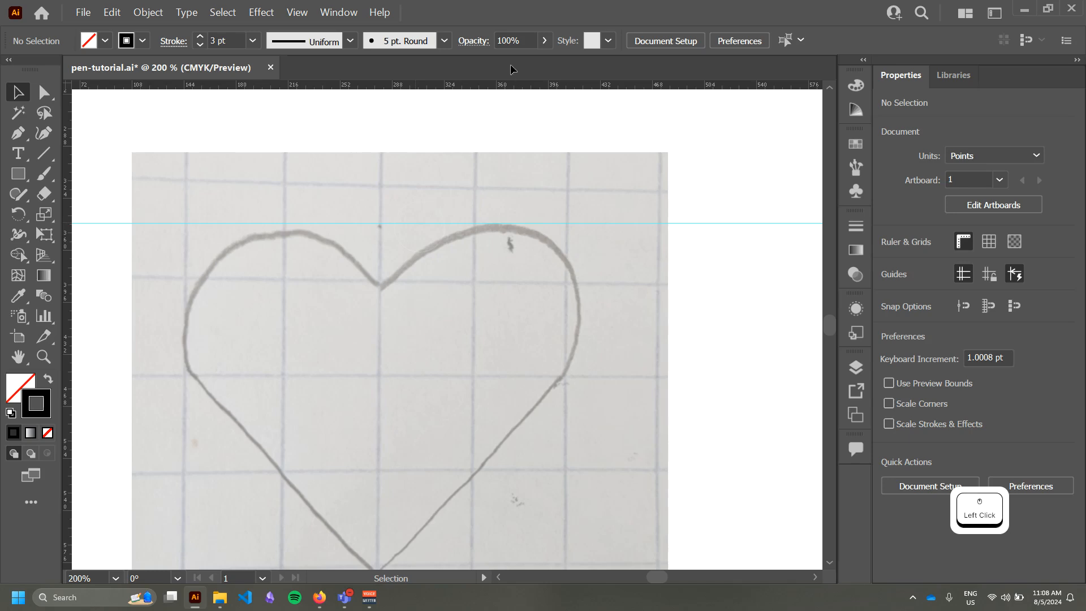
- Place a vertical guide at about X 143.39 pt along the heart sketch's left edge
left_click_drag(67, 313, 183, 319)
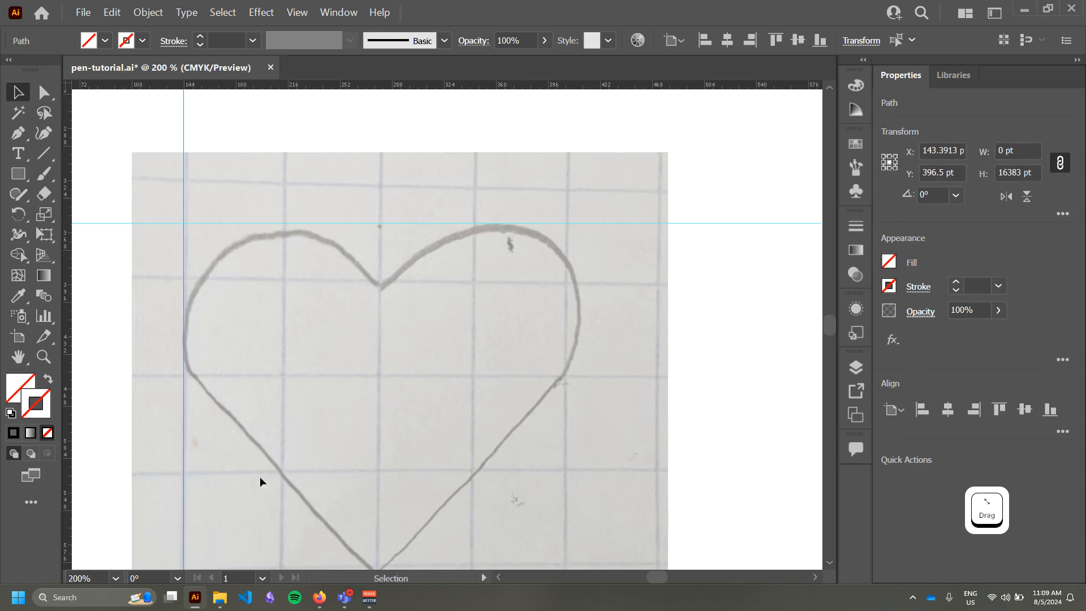
scroll(408, 423, "down", 3)
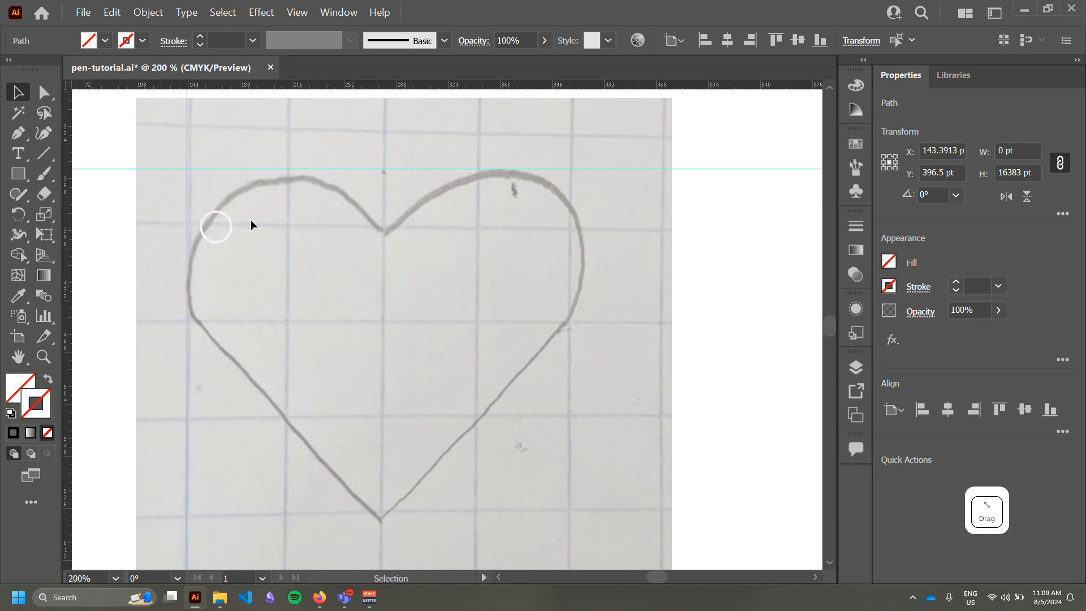
mouse_move(452, 263)
left_mouse_down()
mouse_move(449, 239)
mouse_move(454, 271)
mouse_move(472, 250)
left_mouse_up()
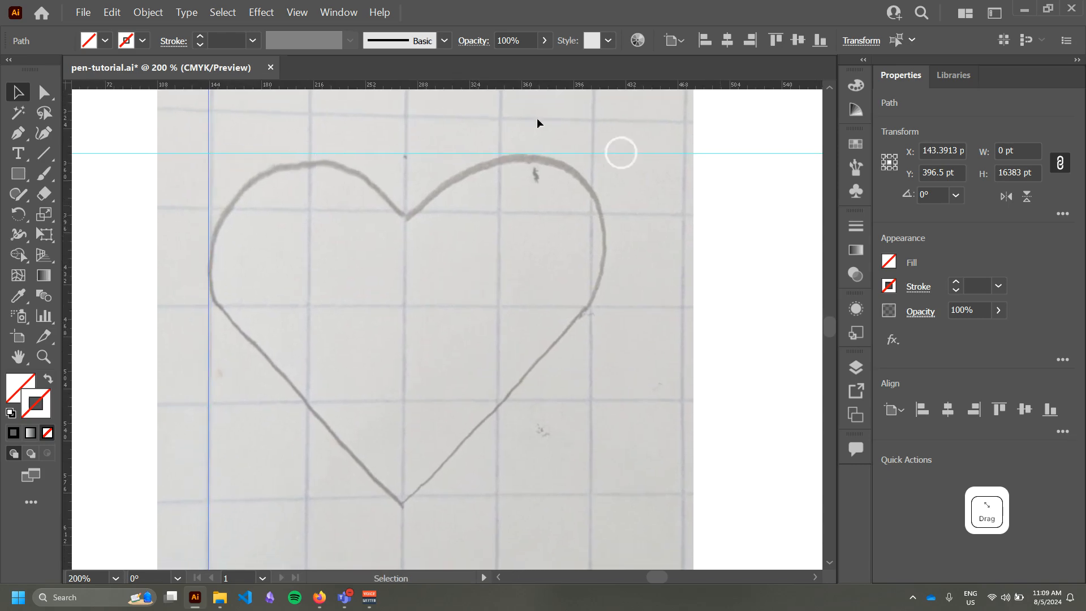
- Start a Pen path at the sketch's bottom tip, adding smooth anchors on the vertical guide and on the horizontal guide atop the left lobe
key("p")
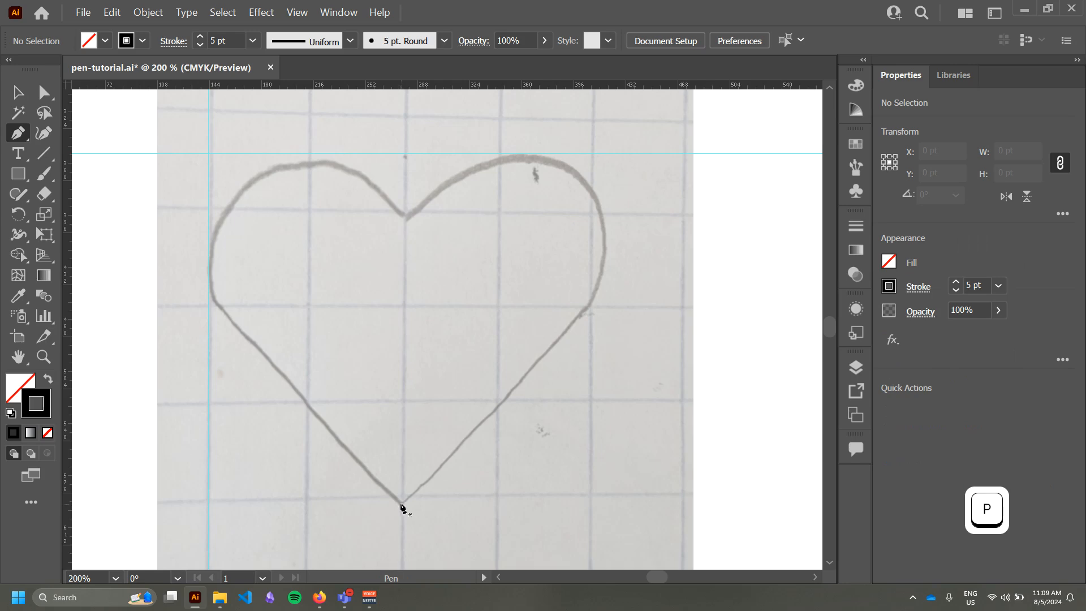
left_click(401, 504)
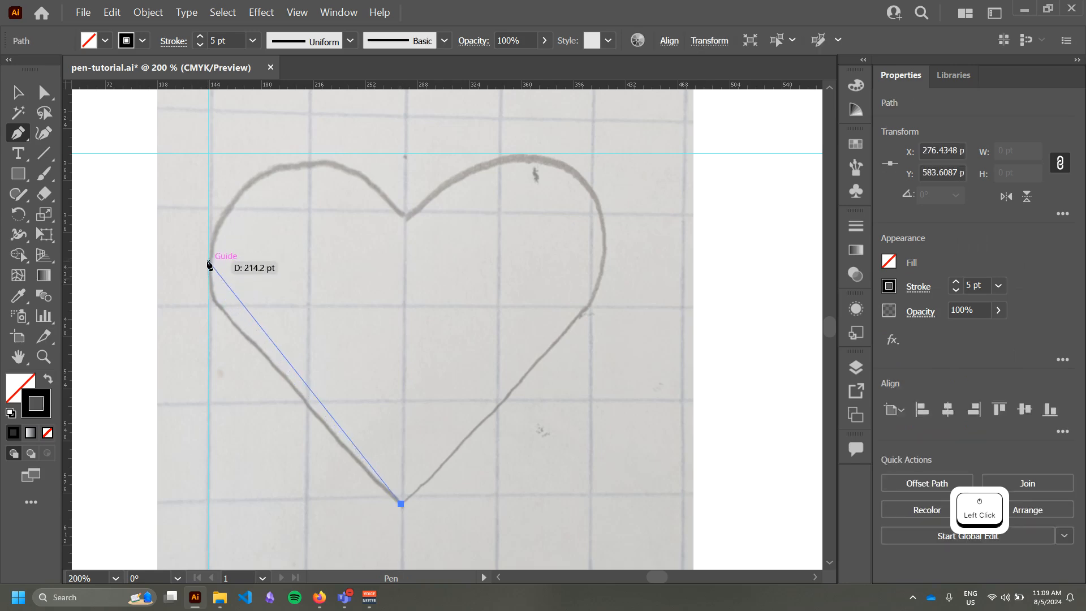
mouse_move(208, 263)
left_mouse_down()
mouse_move(212, 186)
mouse_move(209, 209)
left_mouse_up()
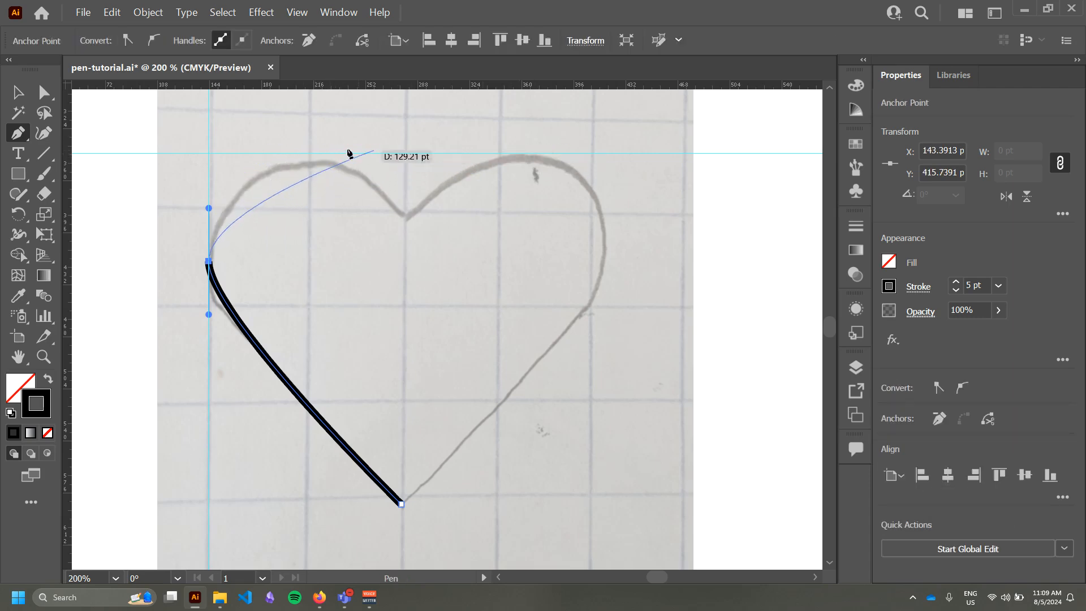
left_click_drag(305, 153, 347, 154)
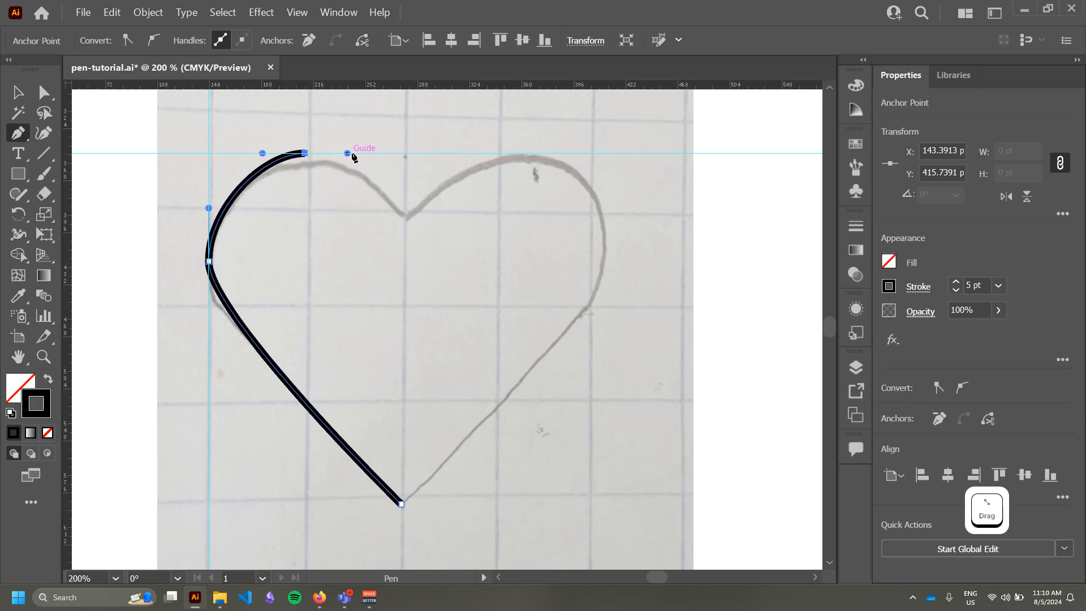
- Add a curved anchor at the heart's cleft and break its outgoing handle upward toward the right lobe
left_click(405, 218)
mouse_move(412, 242)
left_mouse_down()
mouse_move(434, 286)
mouse_move(444, 163)
mouse_move(432, 148)
mouse_move(449, 187)
mouse_move(443, 149)
left_mouse_up()
key("alt")
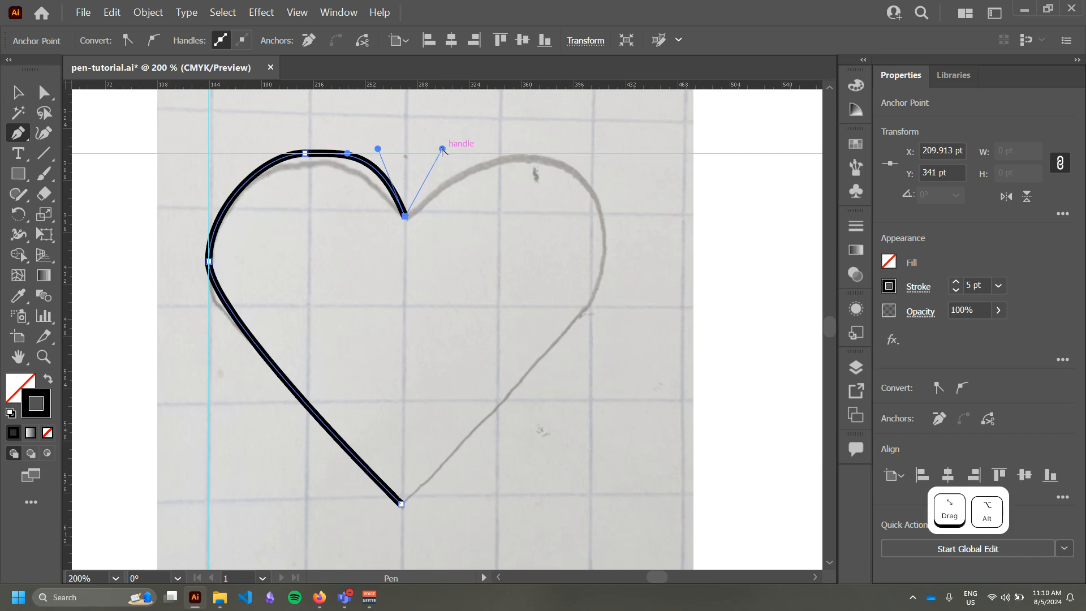
- Continue over the right lobe with smooth anchors at its top and outer edge, and close the path at the bottom tip
left_click(525, 154)
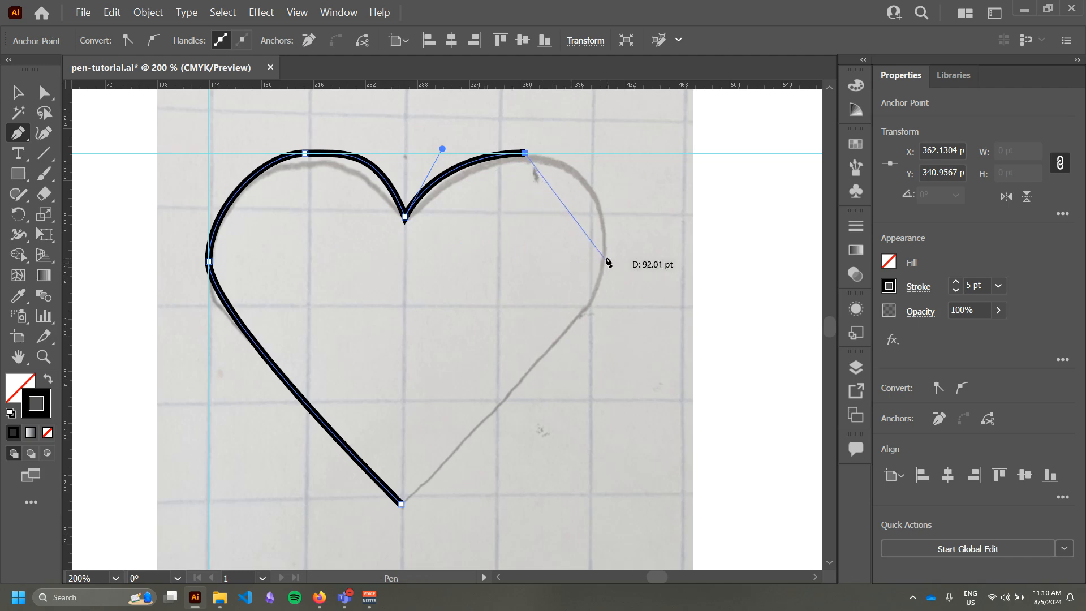
left_click_drag(607, 258, 606, 370)
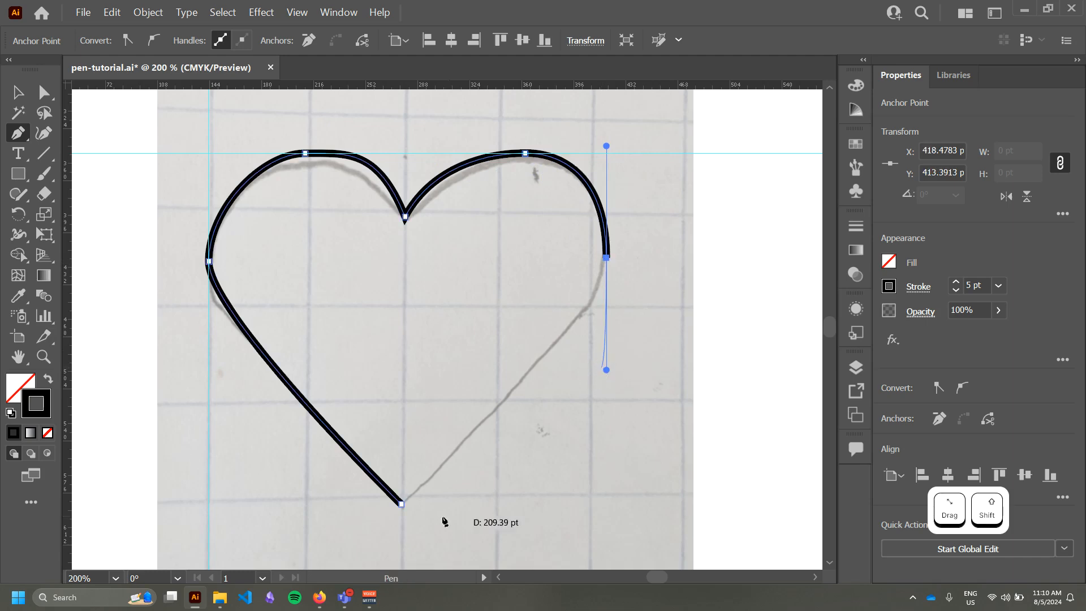
left_click(401, 504)
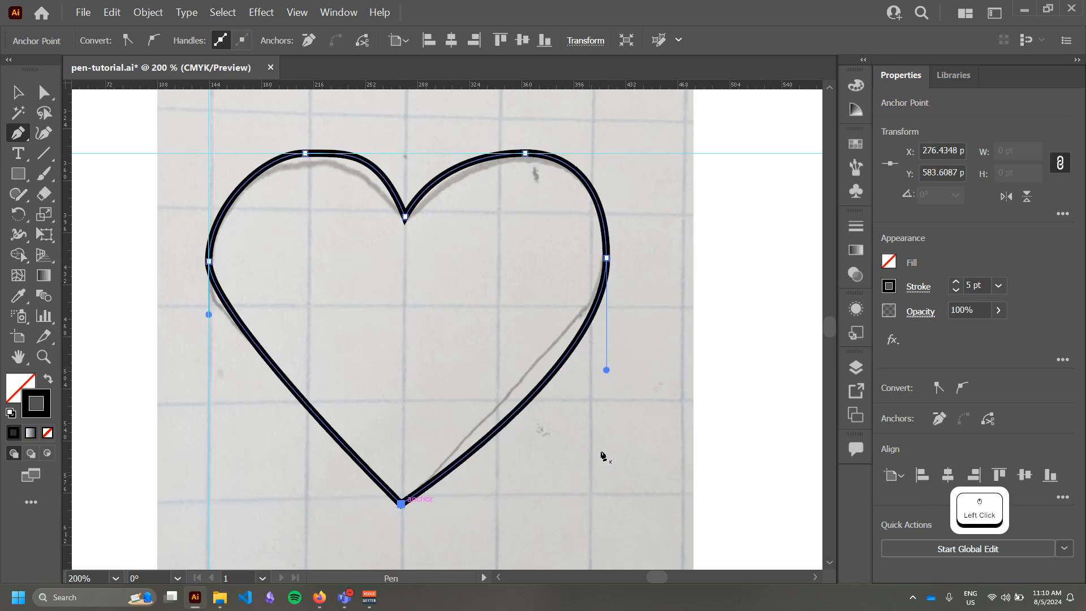
- Move the heart's right-side anchor slightly upward with the Direct Selection tool
key("v")
left_click(622, 306)
left_click(609, 272)
key("a")
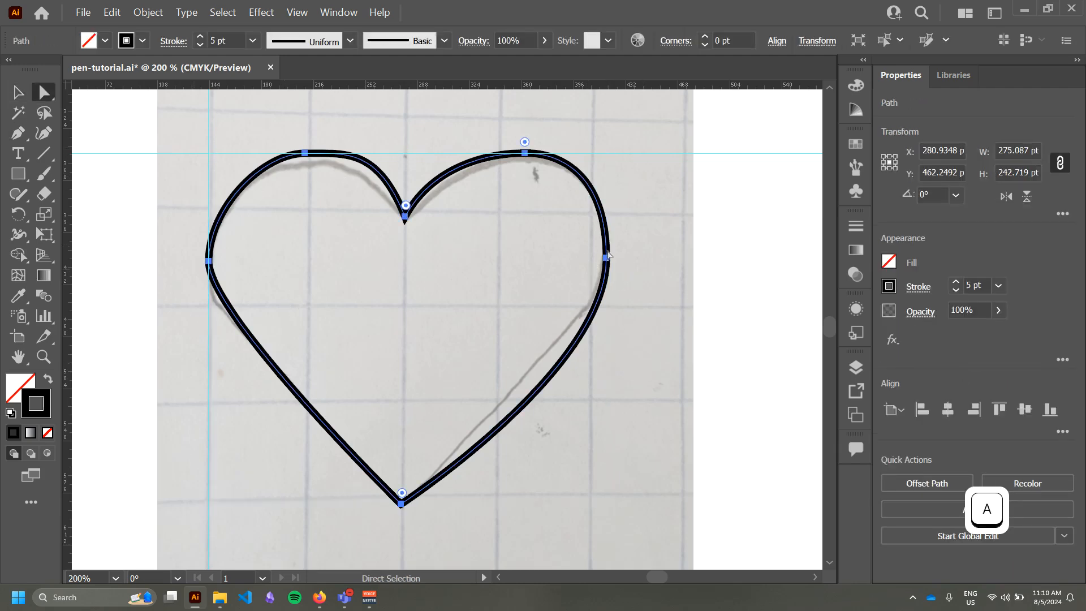
mouse_move(606, 258)
left_mouse_down()
mouse_move(610, 234)
mouse_move(609, 260)
mouse_move(607, 246)
left_mouse_up()
key("ctrl+z")
left_click(629, 259)
- Move the heart's left-side anchor slightly up along the vertical guide, to about Y 408.96 pt
key("a")
left_click(209, 264)
left_click_drag(211, 266, 211, 256)
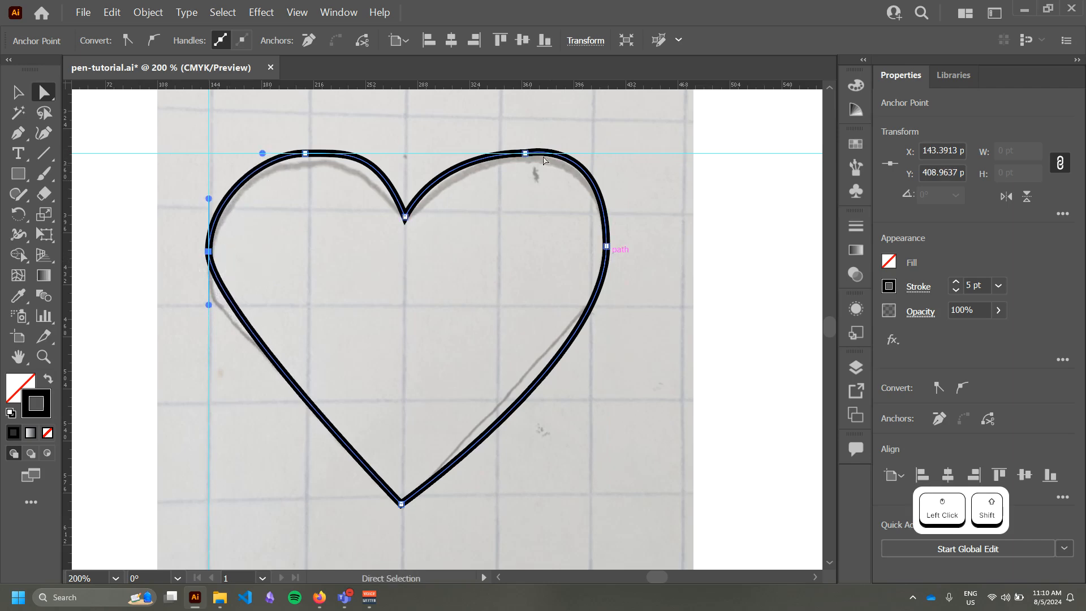
- Shorten the handles of the right-side anchor to tighten the right lobe's outer curve
left_click(525, 153)
left_click_drag(607, 136, 606, 158)
left_click(606, 305)
left_click(607, 247)
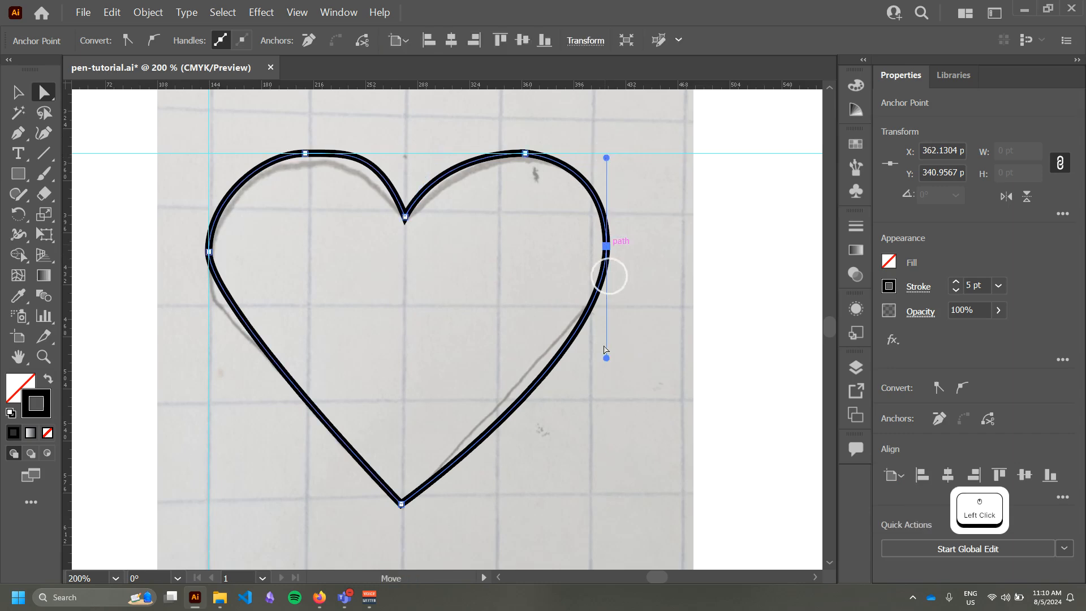
- Angle the right-side anchor's lower handle independently along the sketch, move the anchor down to Y 422 pt, and refine both handles
left_click_drag(606, 359, 527, 377)
left_click_drag(606, 246, 606, 271)
left_click_drag(607, 183, 606, 144)
left_click_drag(526, 403, 555, 373)
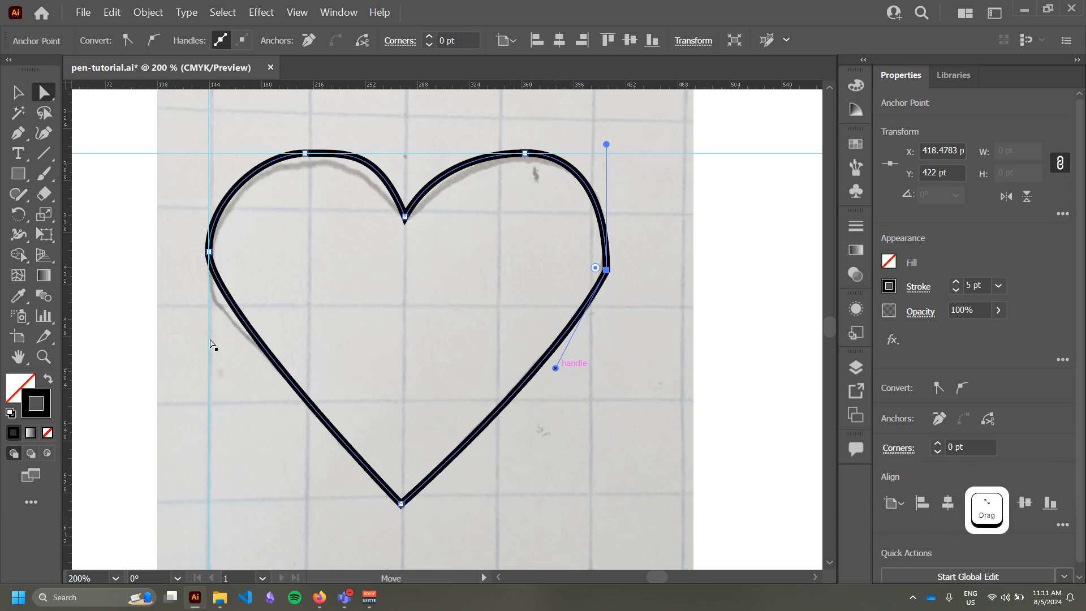
- Move the left-side anchor down to about Y 415.39 pt and angle its lower handle independently toward the sketch line
left_click_drag(210, 252, 210, 278)
key("ctrl+z")
left_click(273, 270)
key("a")
left_click(209, 244)
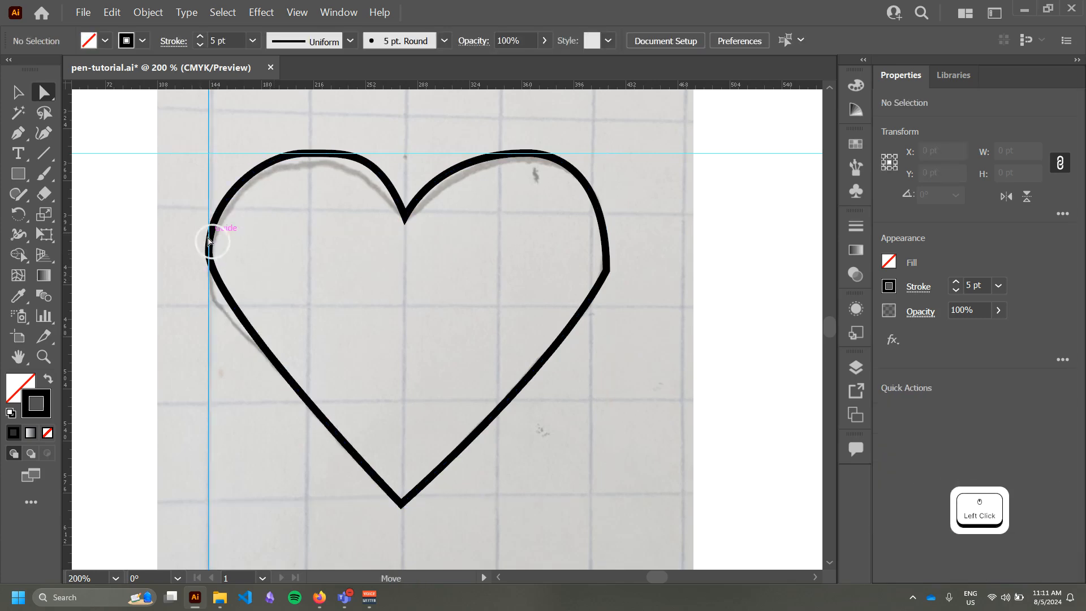
left_click(232, 306)
left_click_drag(210, 251, 210, 261)
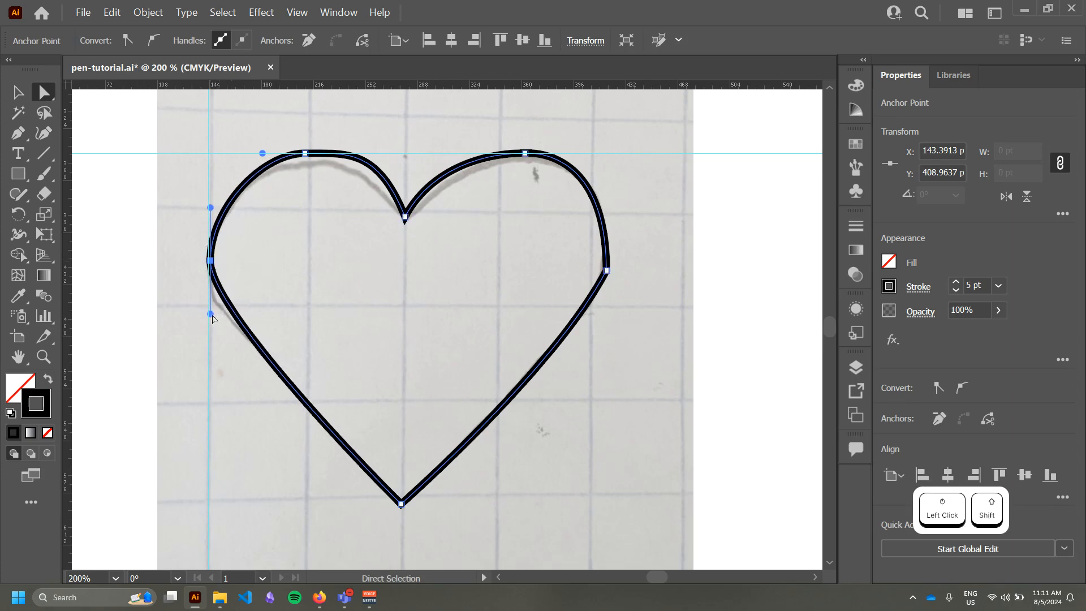
left_click_drag(211, 314, 235, 345)
left_click(615, 291)
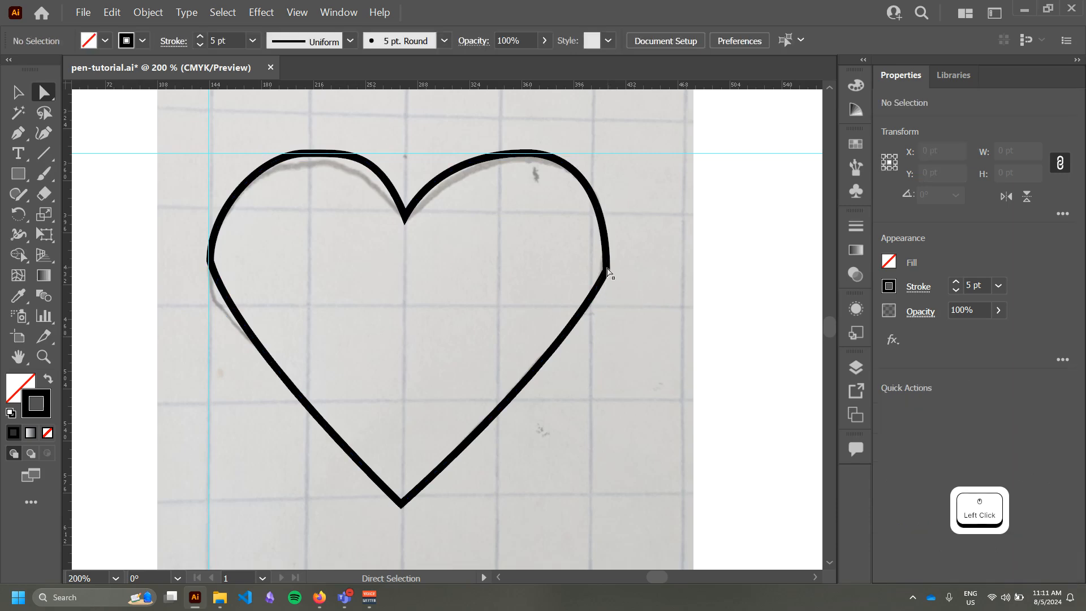
- Select both side anchors of the heart and round their corners to a radius of about 50.14 pt
key("a")
left_click(605, 270)
left_click(210, 260, "shift")
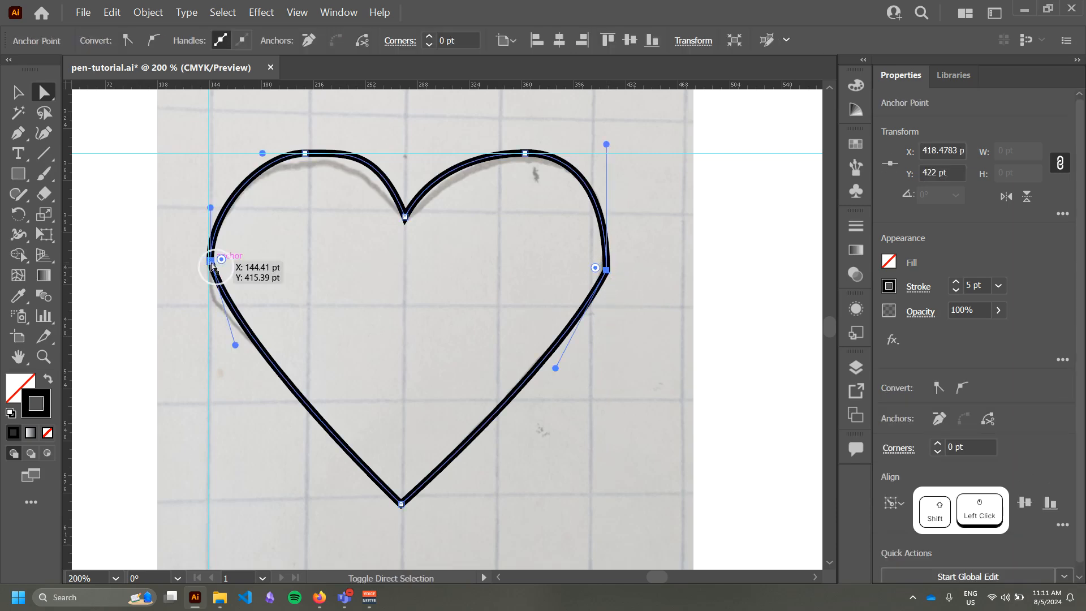
left_click_drag(596, 271, 527, 278)
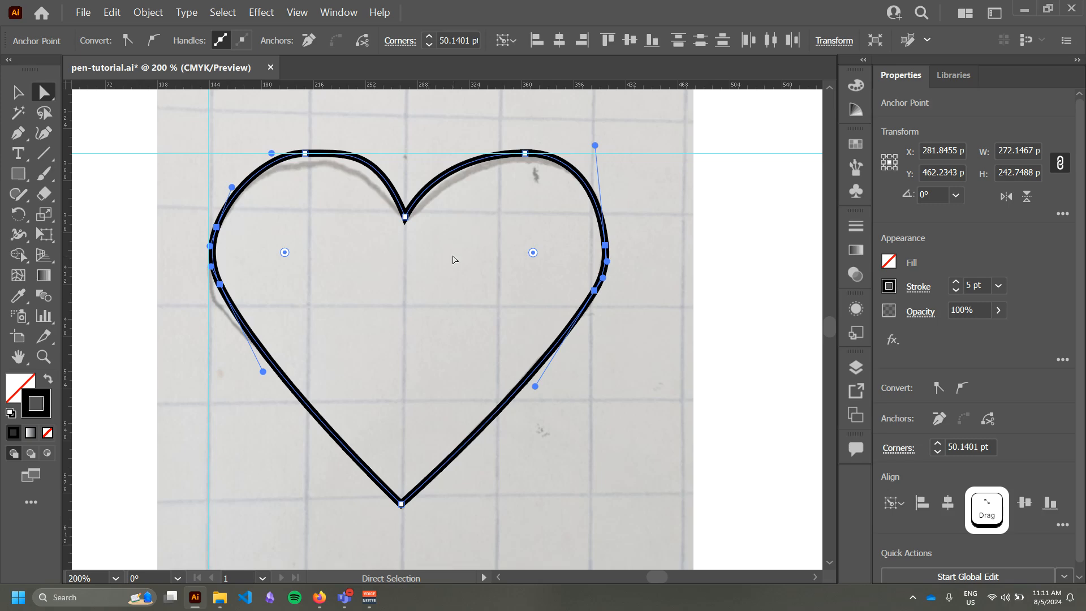
left_click(453, 260)
- Fill the heart path with red, hex f40b0b
left_click(595, 282)
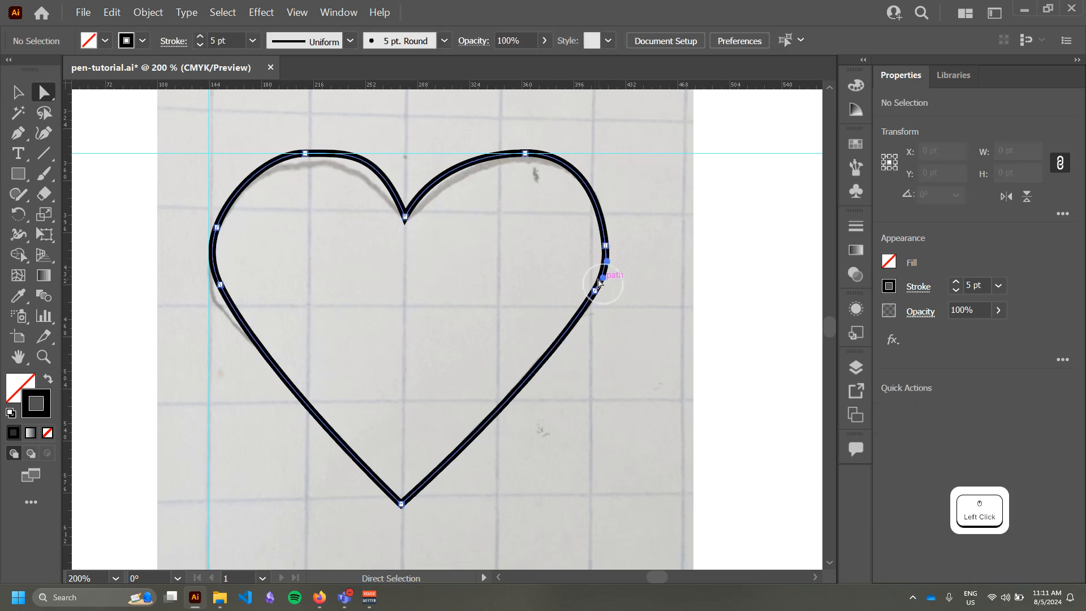
key("F6")
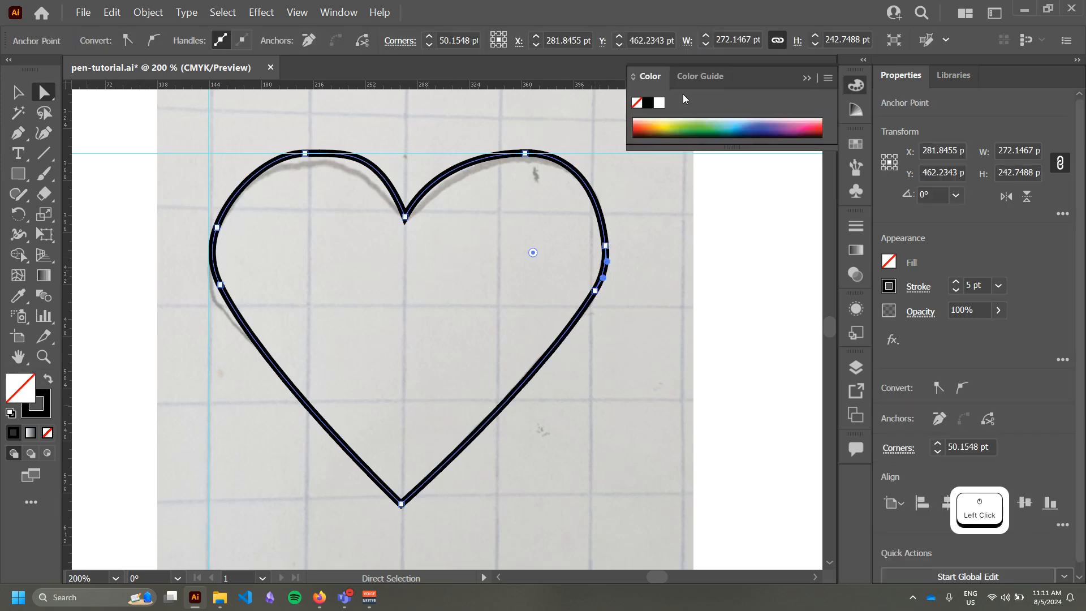
double_click(656, 113)
left_click(830, 138)
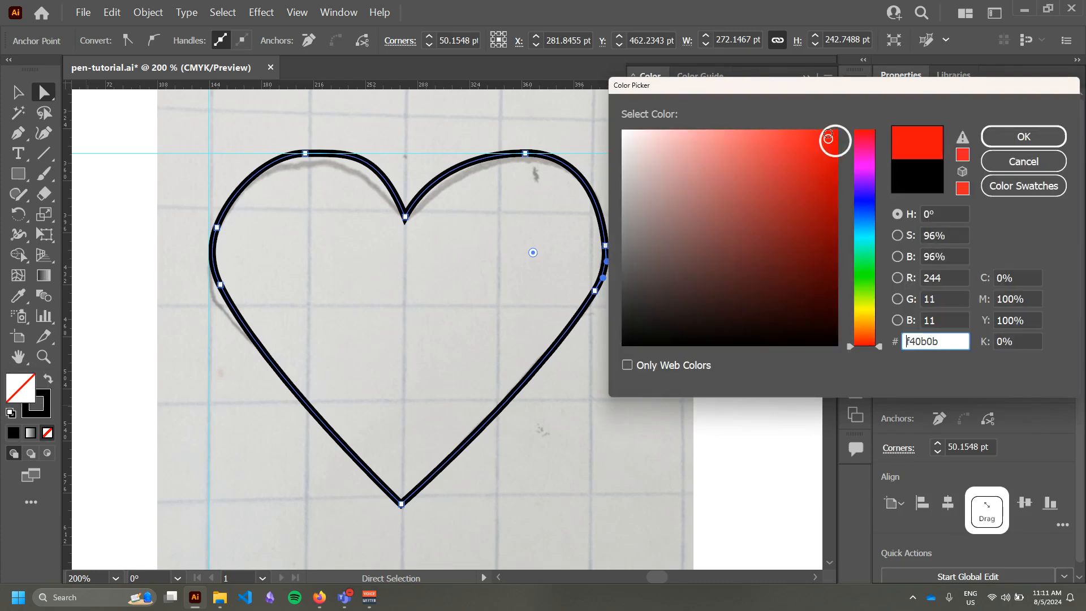
left_click(1024, 137)
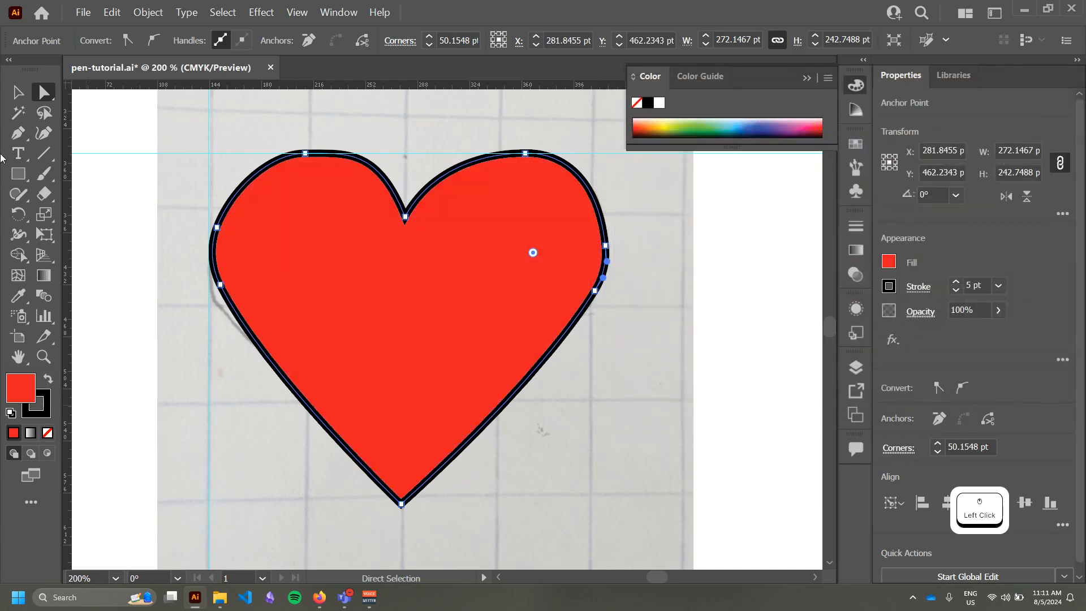
- Move the whole heart slightly down, to about Y 467.71 pt, and deselect it
left_click(20, 96)
key("ctrl+1")
left_click_drag(406, 275, 406, 279)
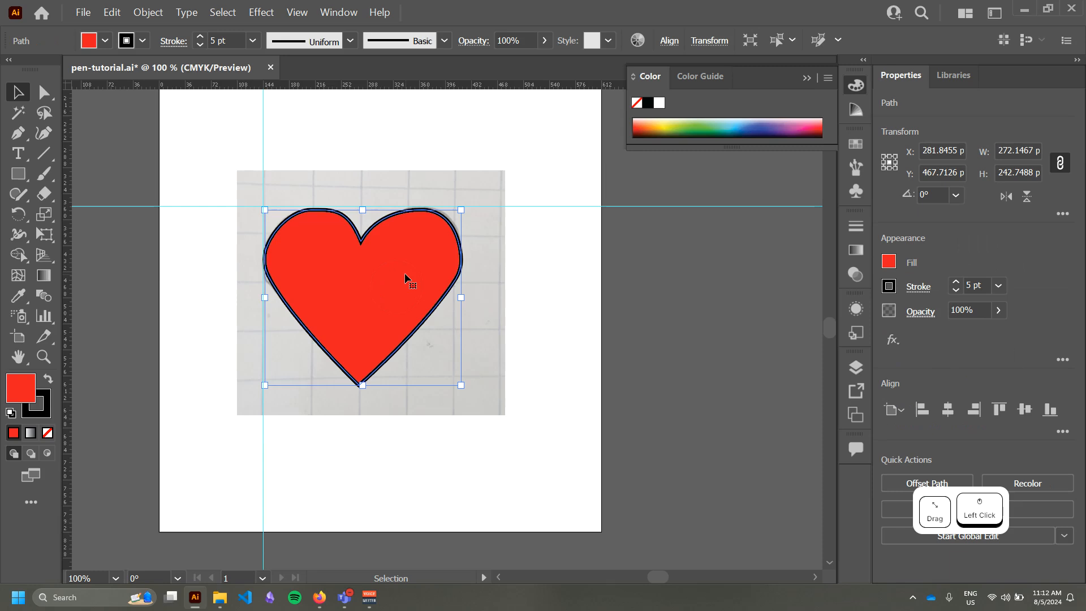
left_click(565, 292)
scroll(233, 202, "up", 1)
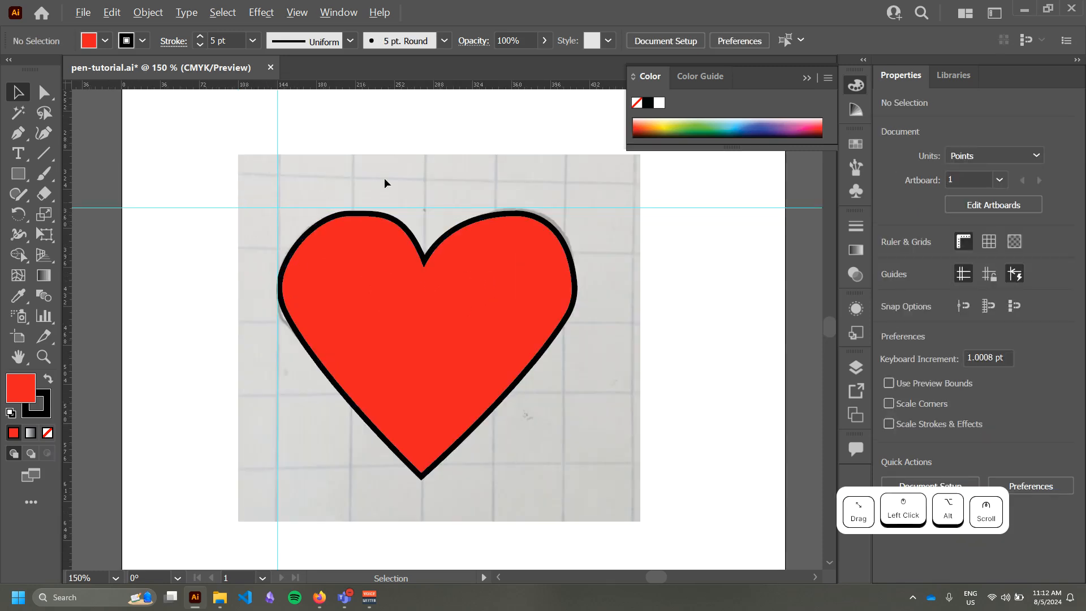